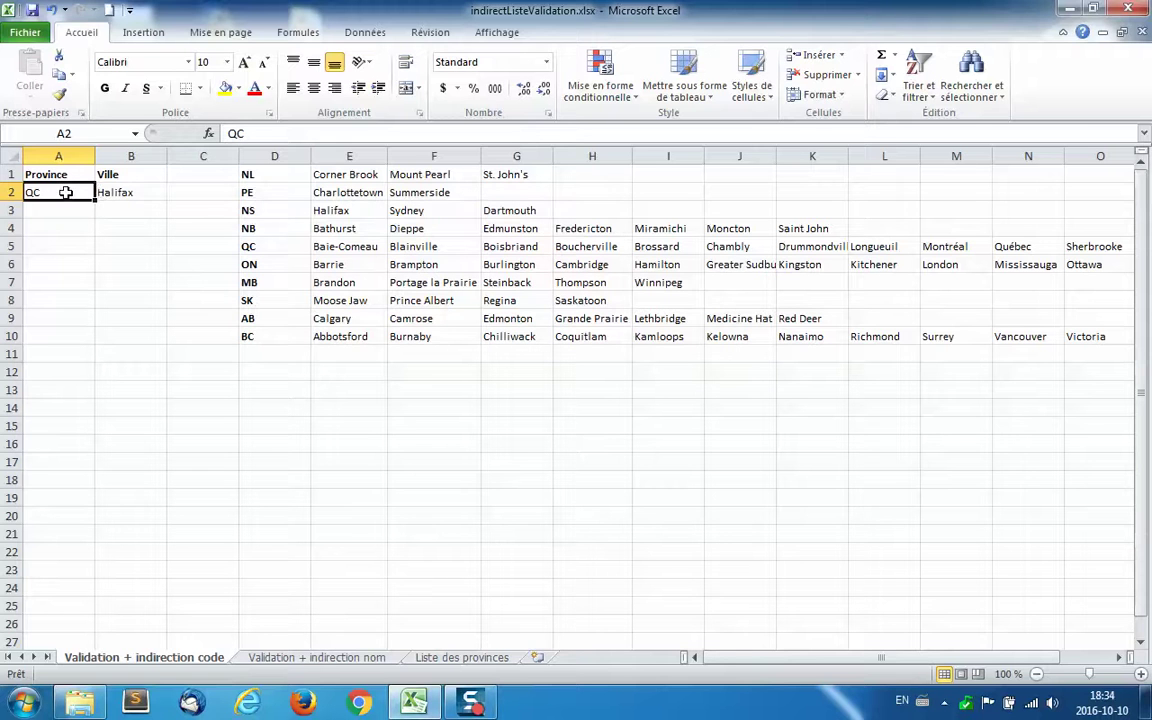
# Examine the Province and Ville entries alongside the table of cities listed by province code
pyautogui.click(116, 190)
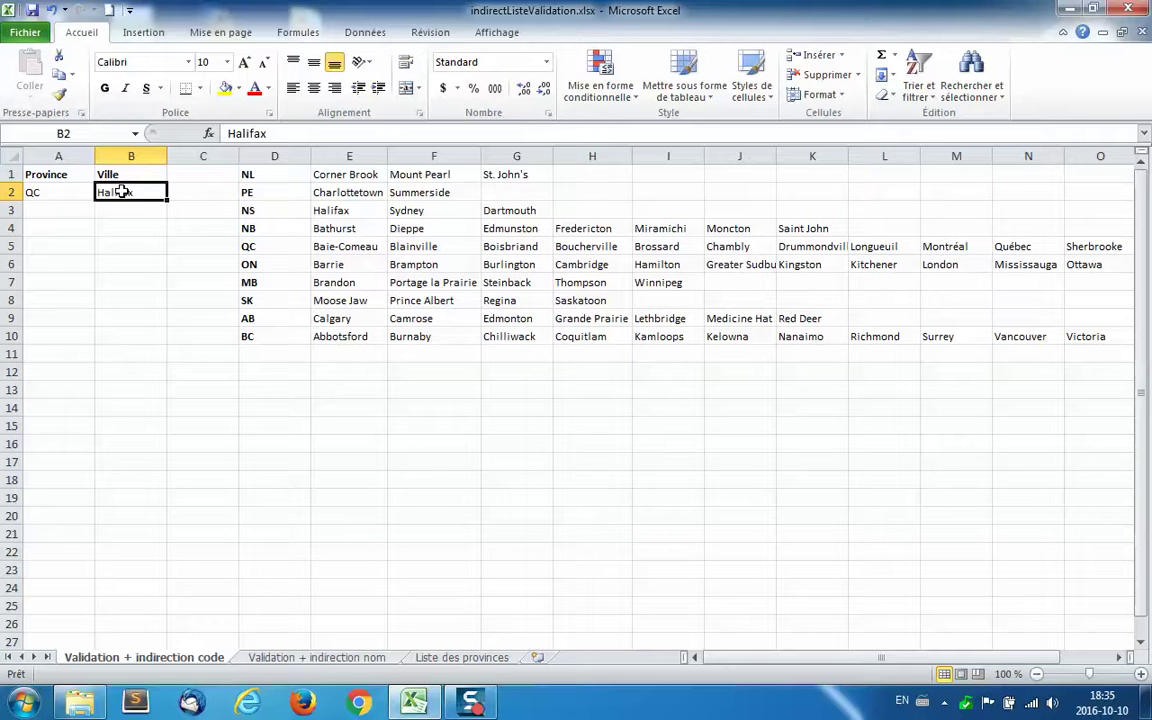
pyautogui.moveTo(249, 175); pyautogui.dragTo(1072, 334)
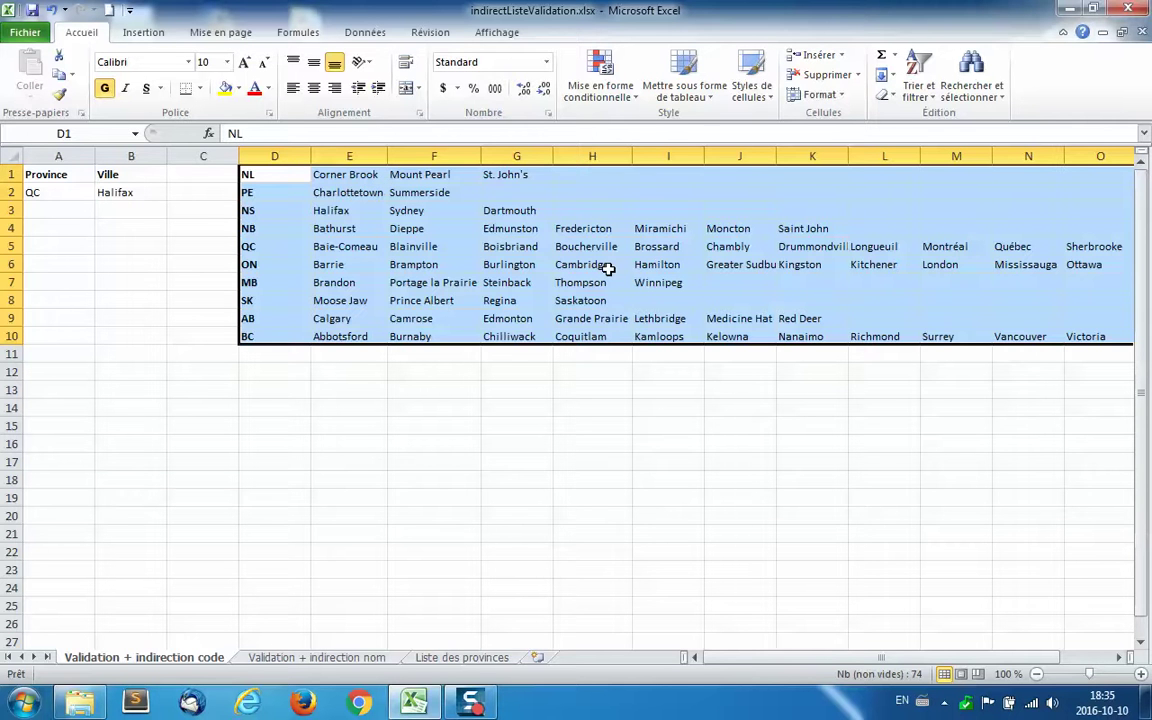
pyautogui.click(34, 196)
pyautogui.click(130, 196)
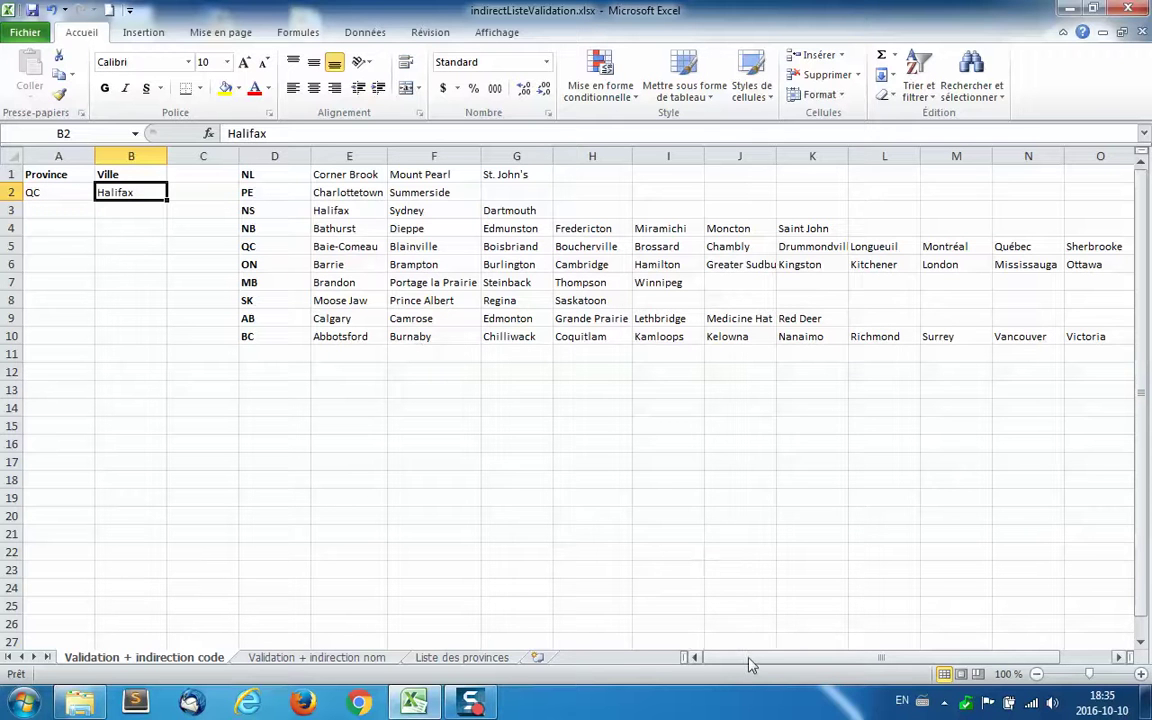
pyautogui.moveTo(716, 661); pyautogui.dragTo(716, 667)
pyautogui.click(298, 32)
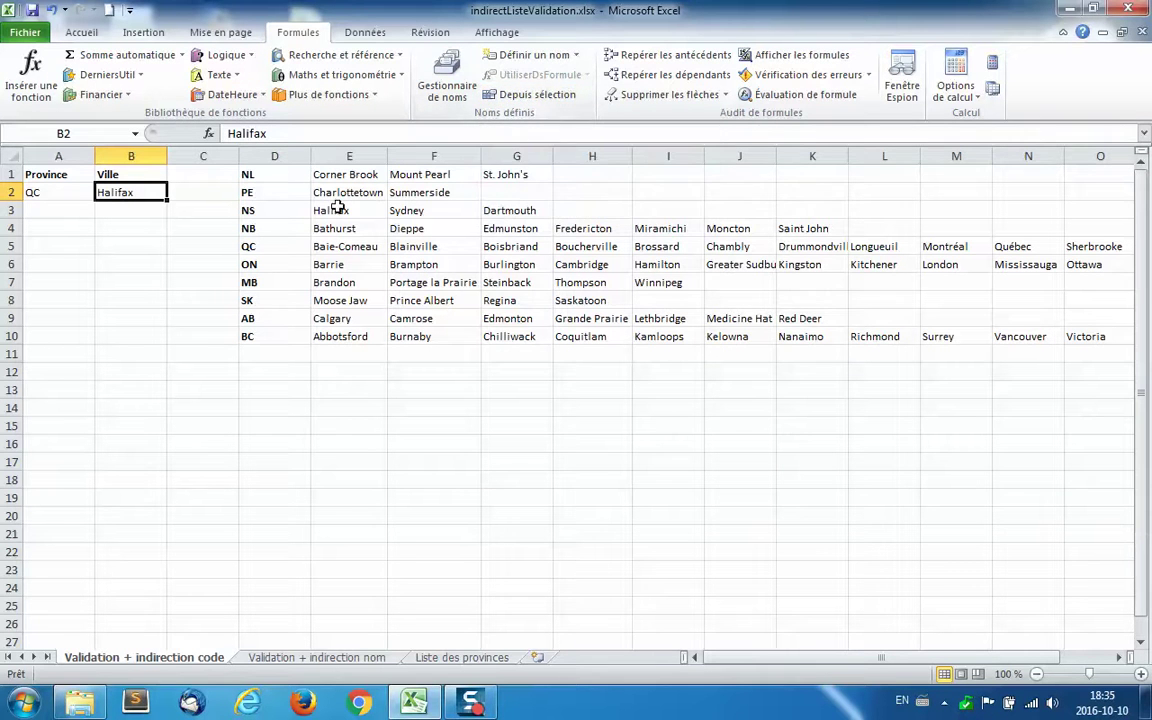
pyautogui.click(408, 299)
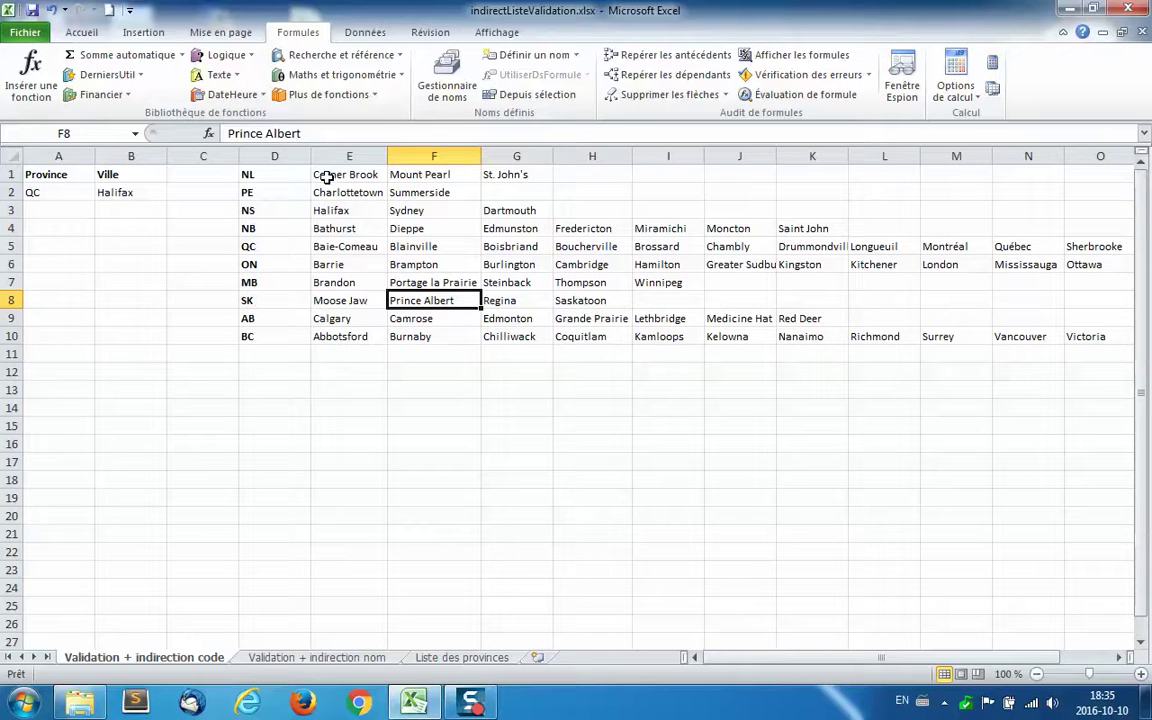
pyautogui.moveTo(327, 177); pyautogui.dragTo(506, 175)
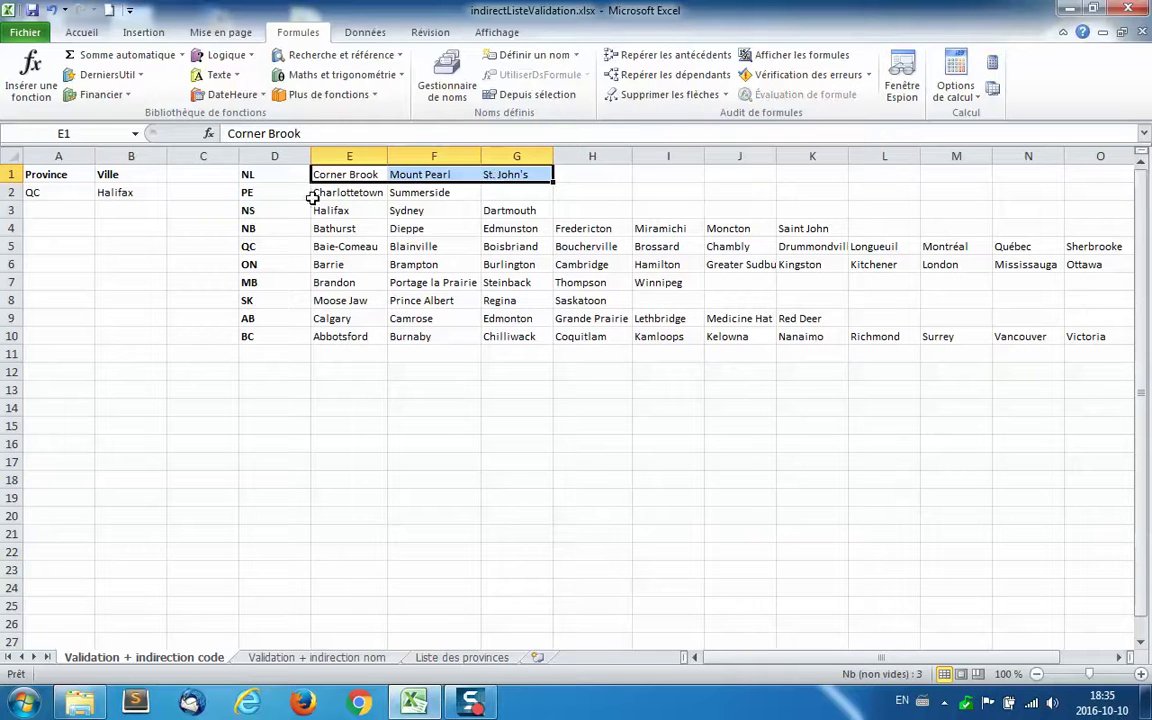
pyautogui.moveTo(313, 194); pyautogui.dragTo(406, 190)
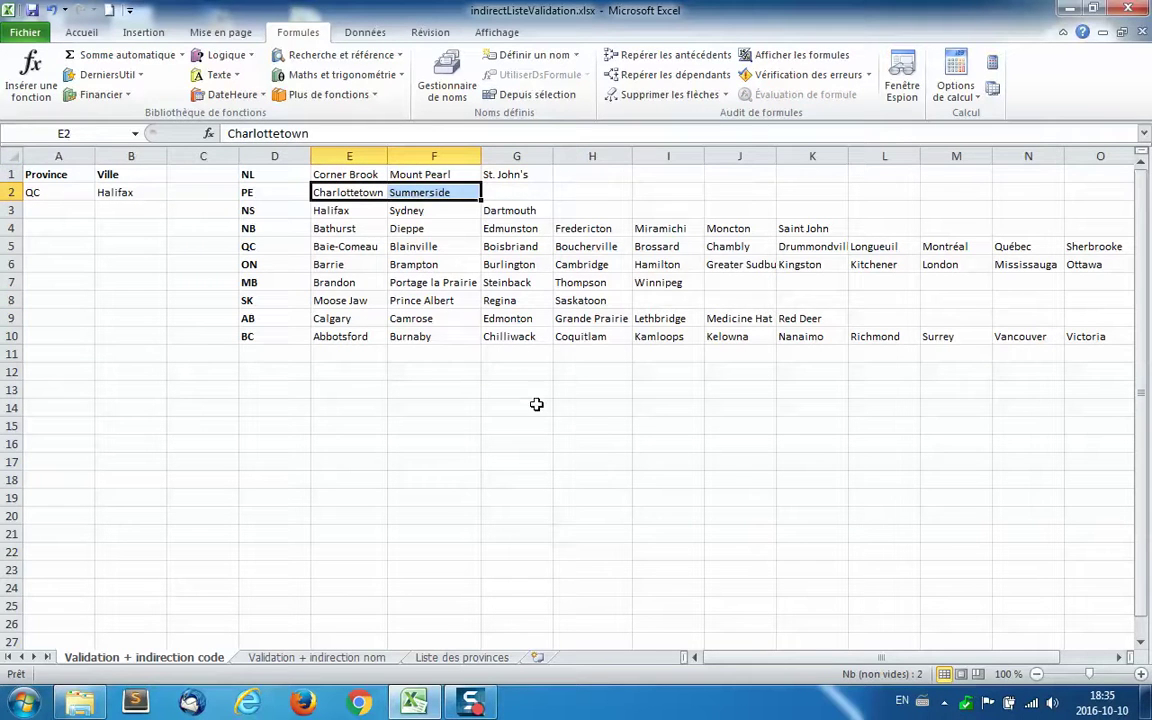
pyautogui.click(532, 511)
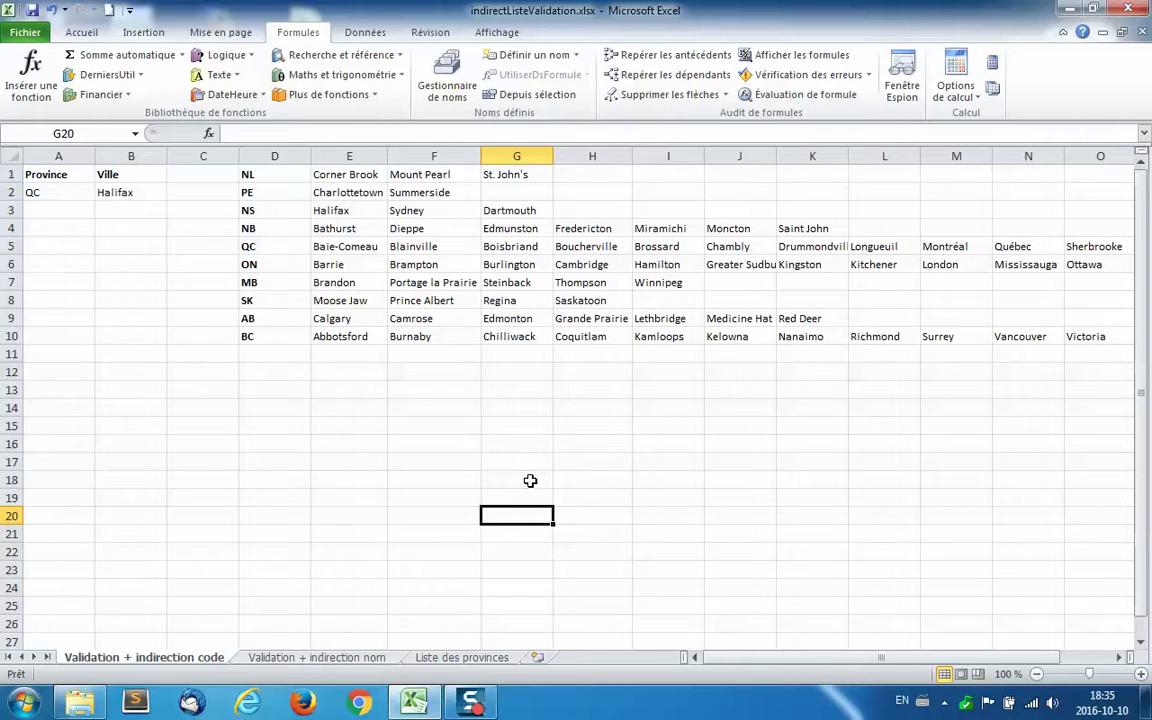
# Create names from the range D1:P10 using only the left column (Colonne de gauche) labels
pyautogui.moveTo(250, 173); pyautogui.dragTo(985, 336)
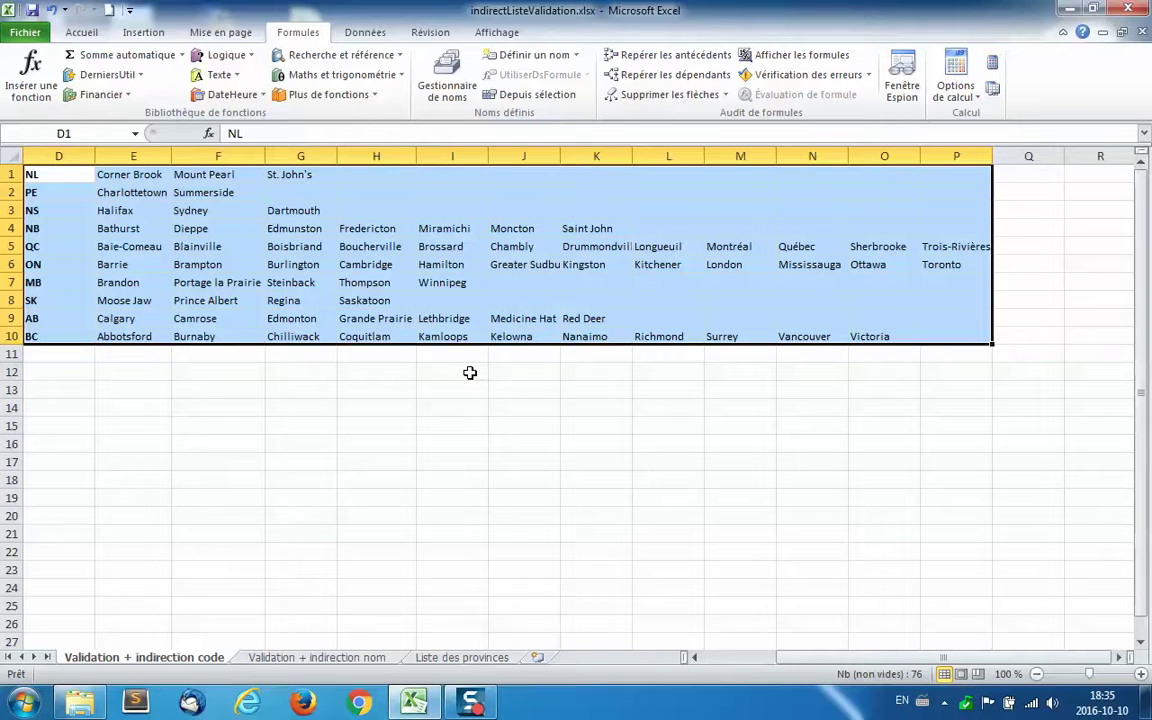
pyautogui.click(531, 98)
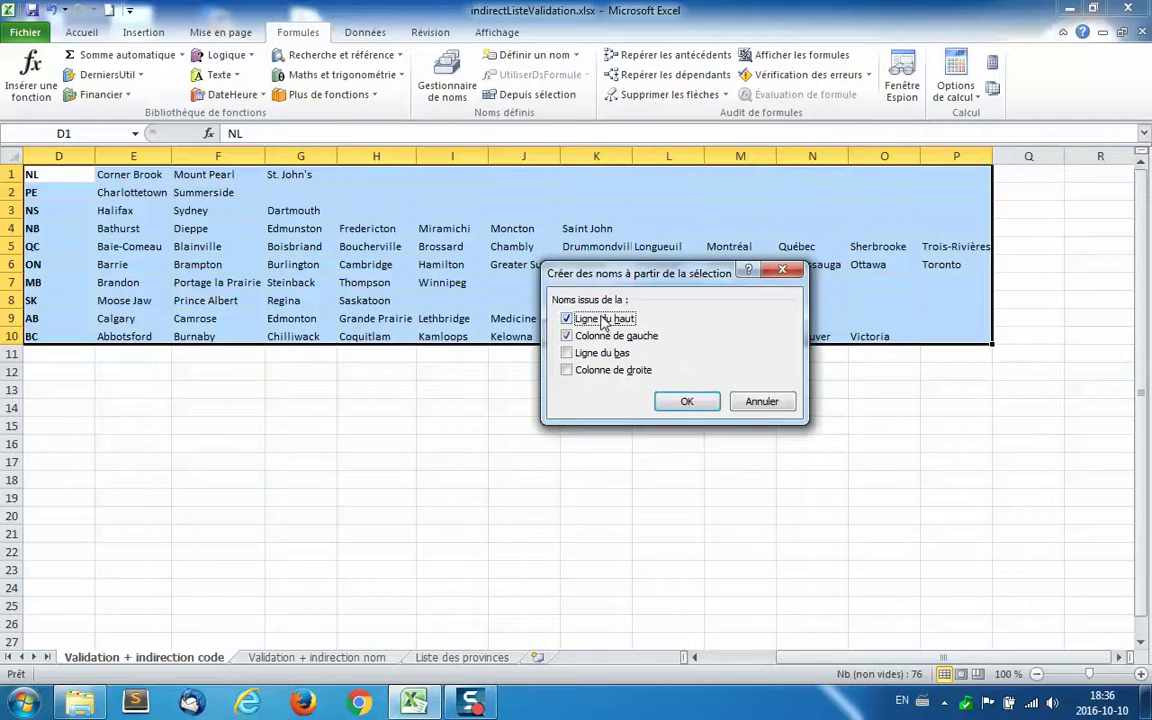
pyautogui.click(567, 318)
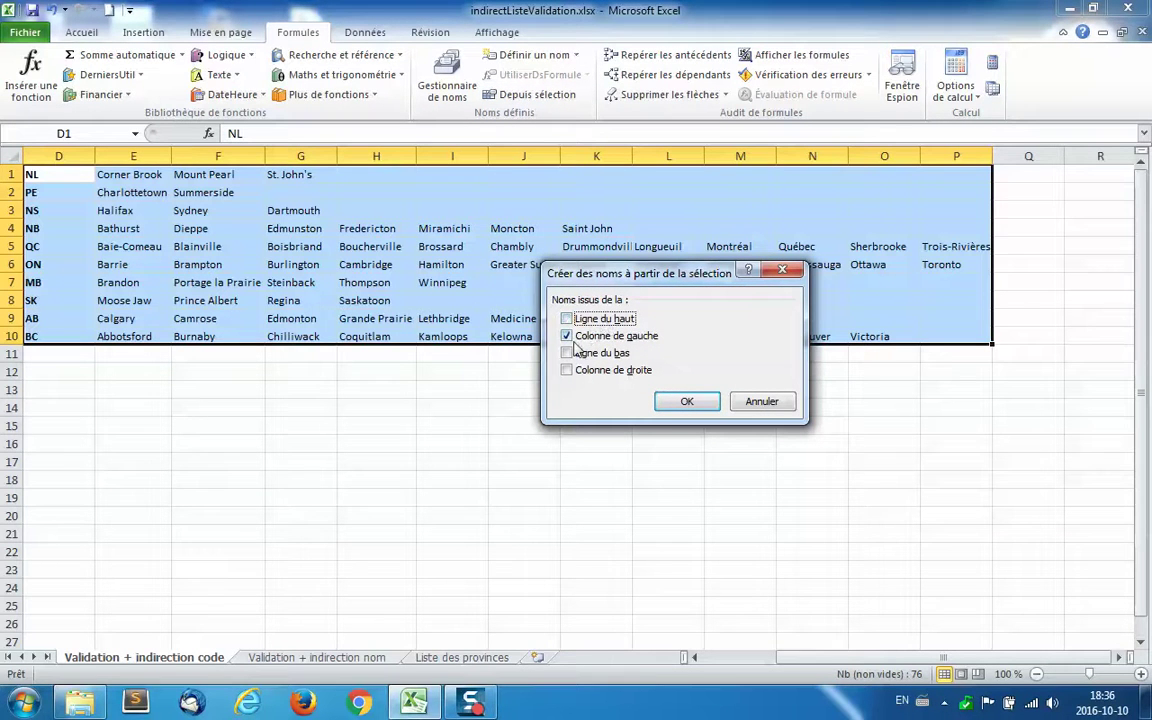
pyautogui.click(687, 401)
# Review the defined province names in the name manager, widening the Valeur column to read the cities
pyautogui.moveTo(812, 657); pyautogui.dragTo(725, 660)
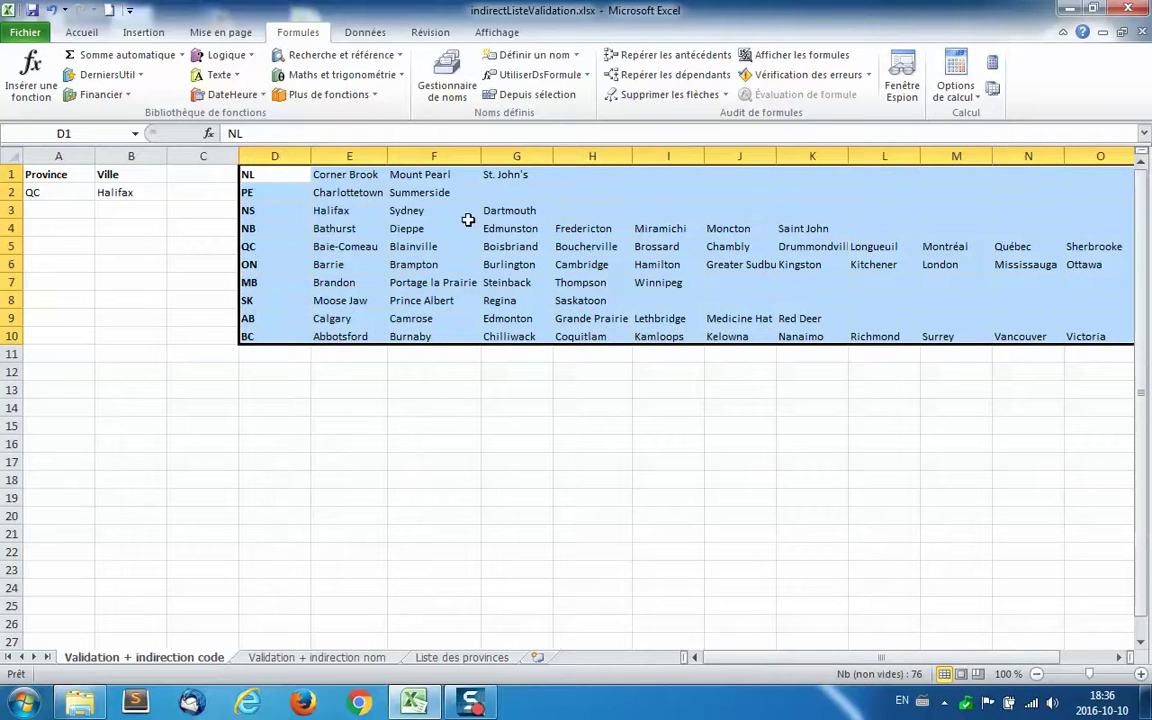
pyautogui.click(447, 78)
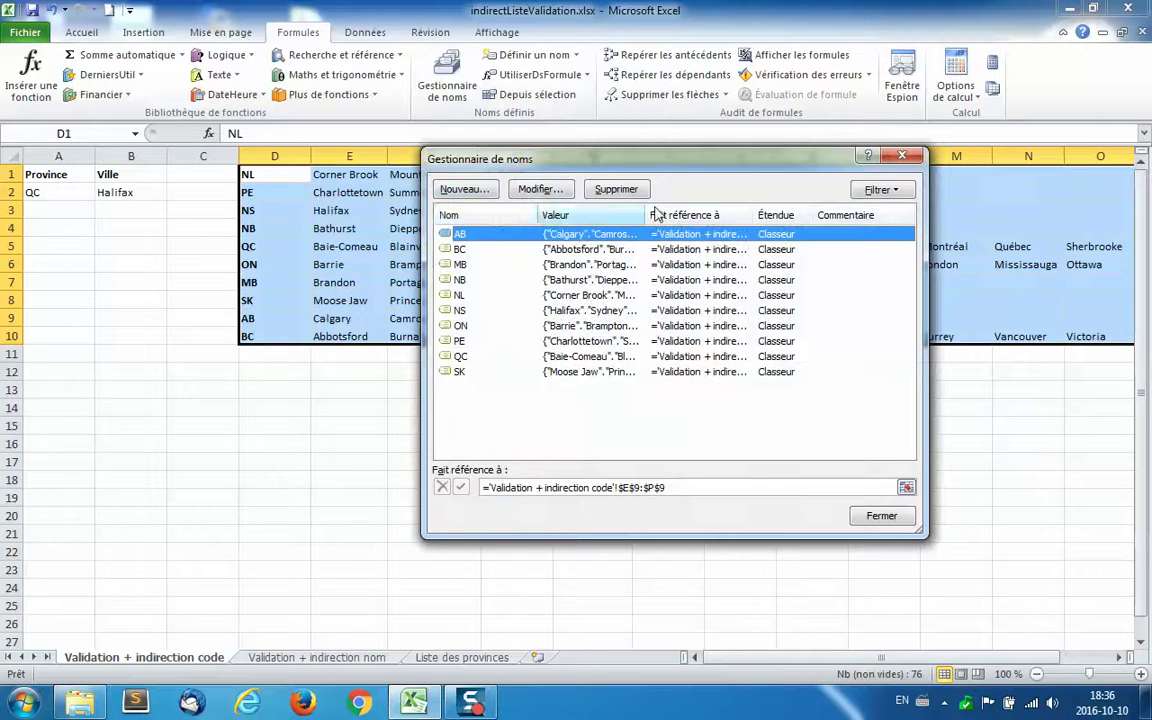
pyautogui.moveTo(644, 215); pyautogui.dragTo(770, 215)
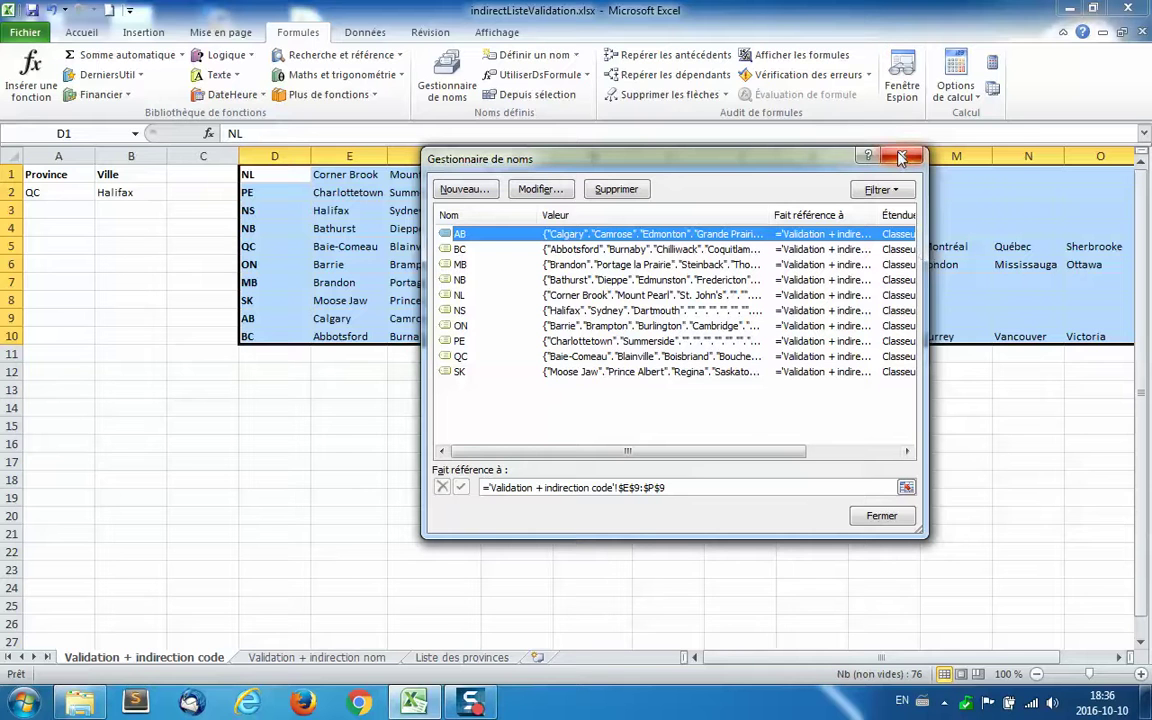
pyautogui.click(879, 516)
# Apply a Liste data validation to the Ville cell B2 with the source =ab
pyautogui.click(118, 190)
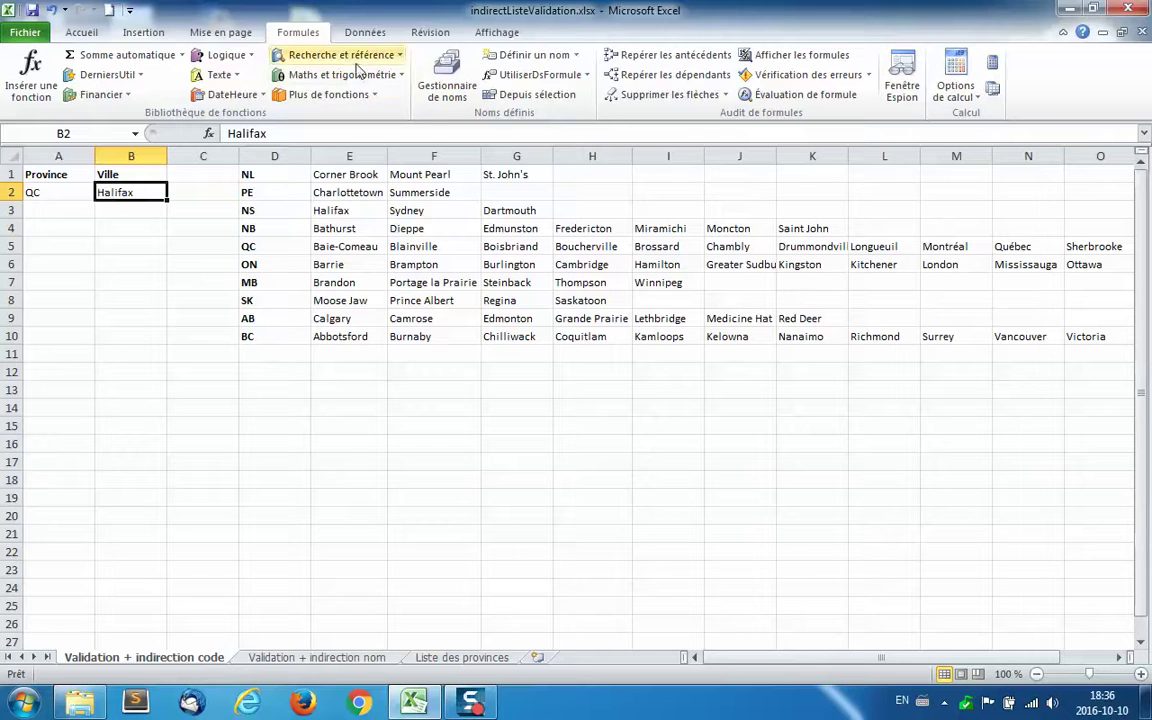
pyautogui.click(372, 34)
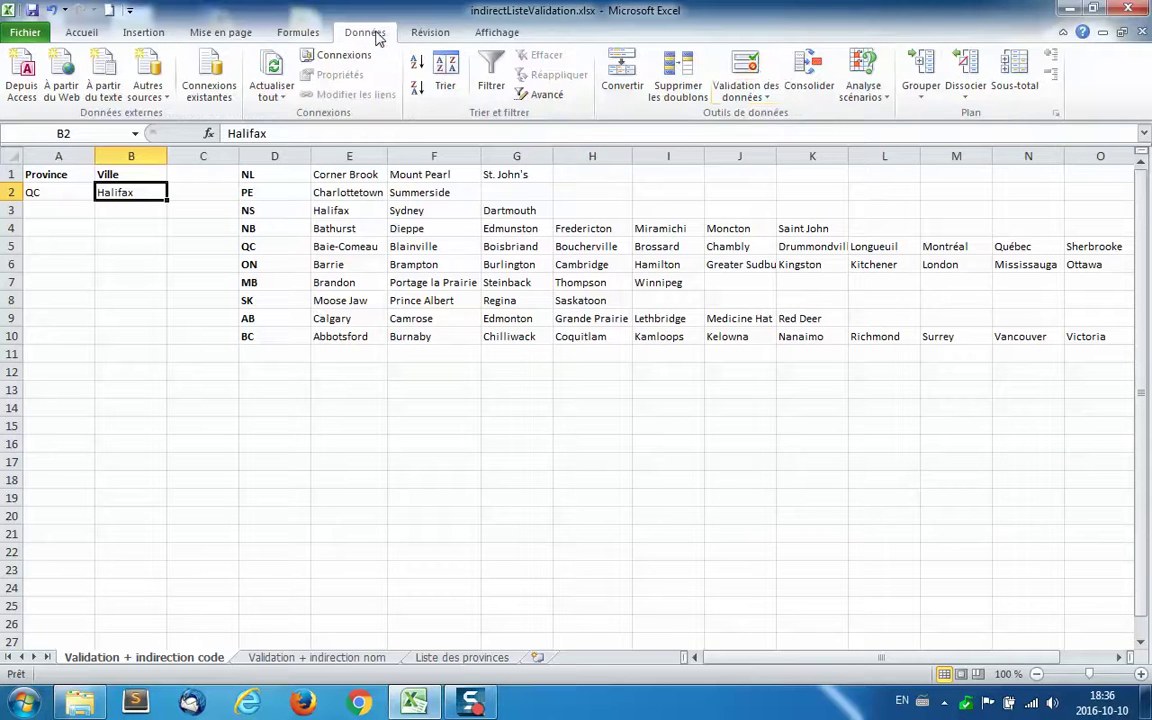
pyautogui.click(744, 72)
pyautogui.click(633, 300)
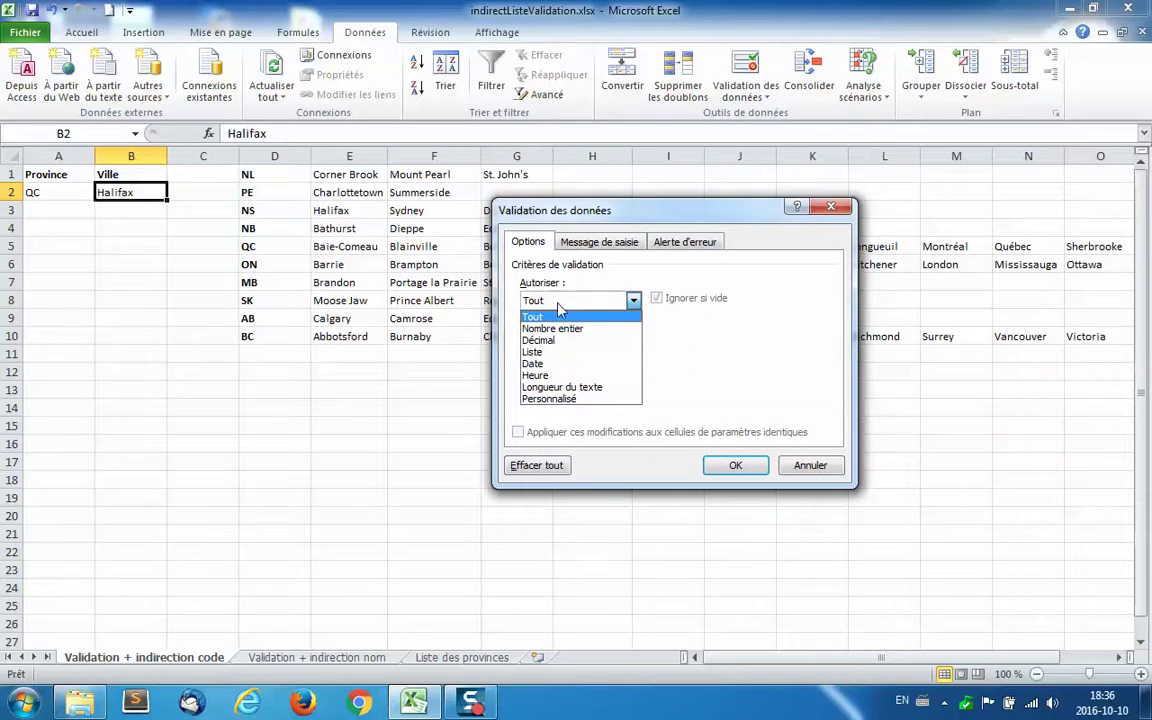
pyautogui.click(566, 358)
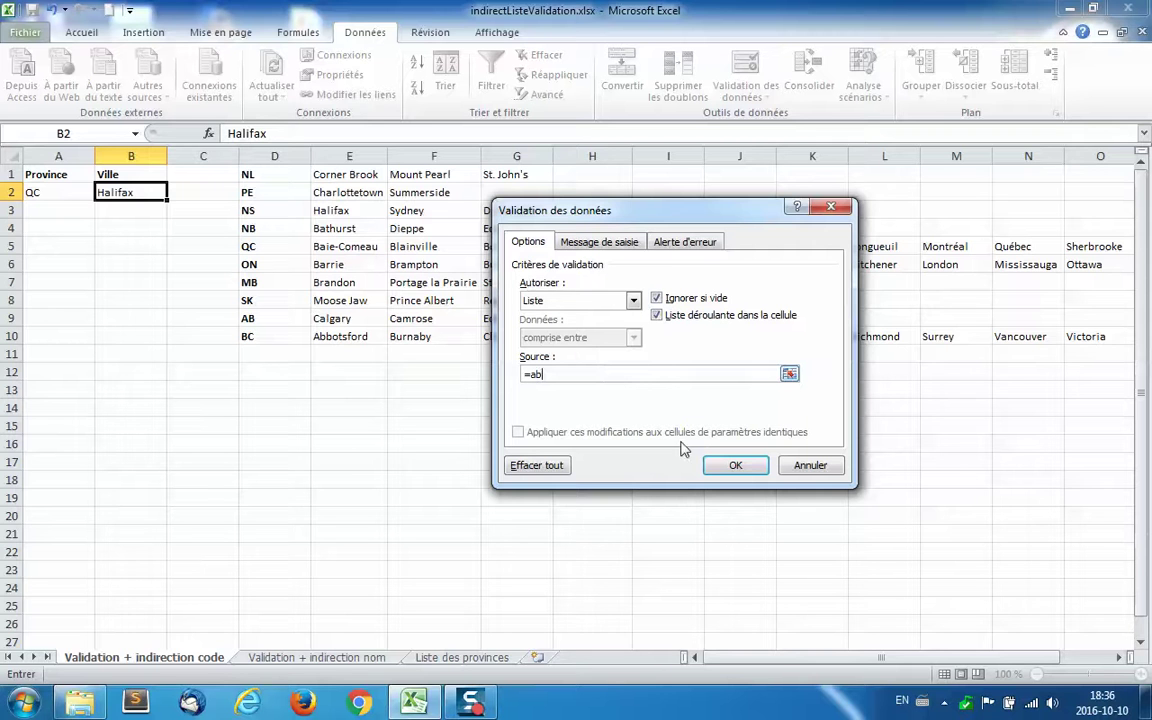
pyautogui.click(733, 465)
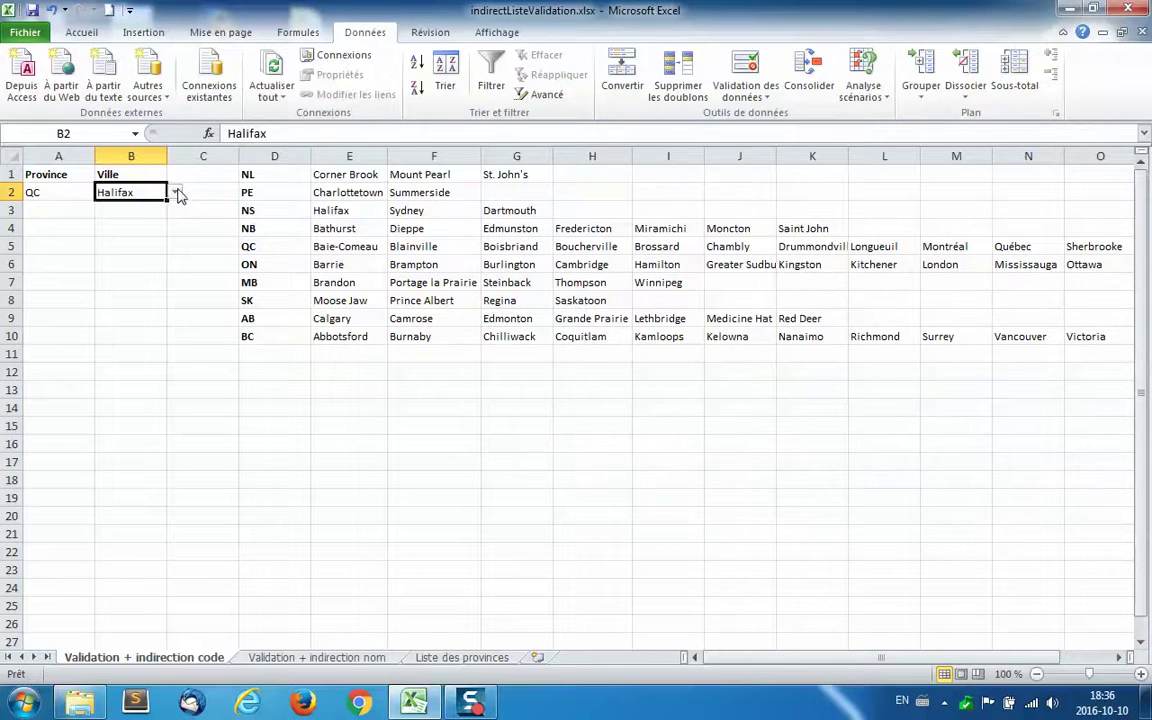
# Inspect the dropdown choices of the Ville cell B2 down to the end of the list
pyautogui.click(175, 192)
pyautogui.moveTo(174, 210); pyautogui.dragTo(176, 278)
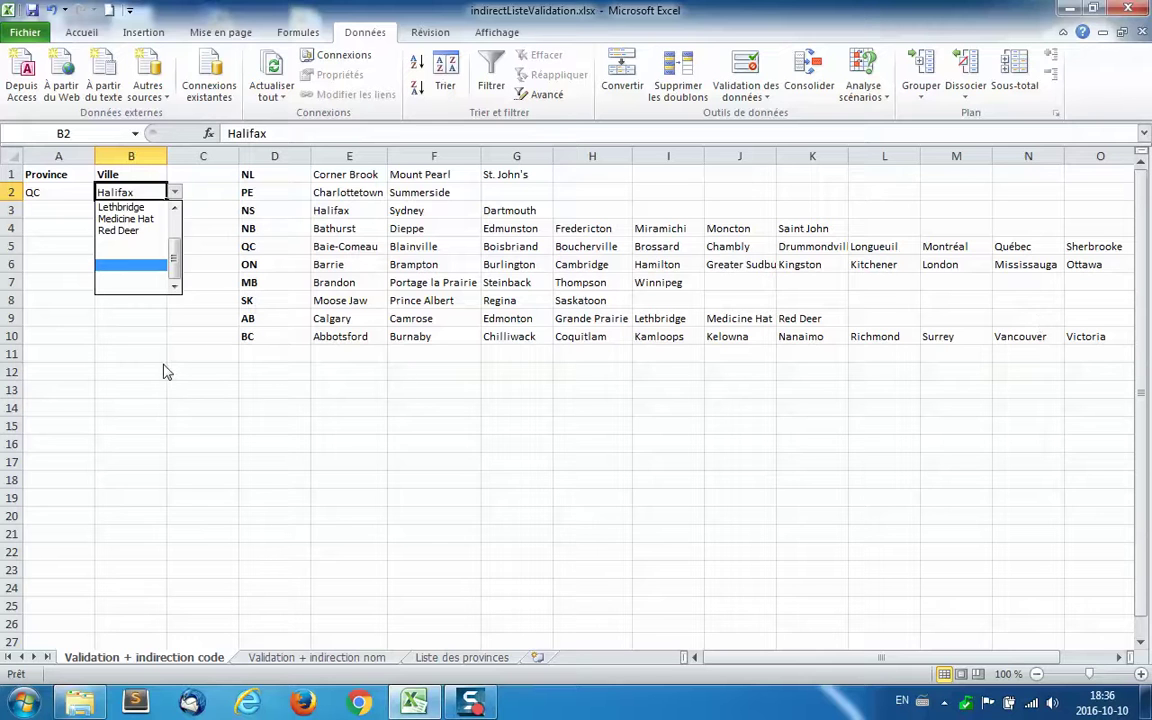
pyautogui.press('Escape')
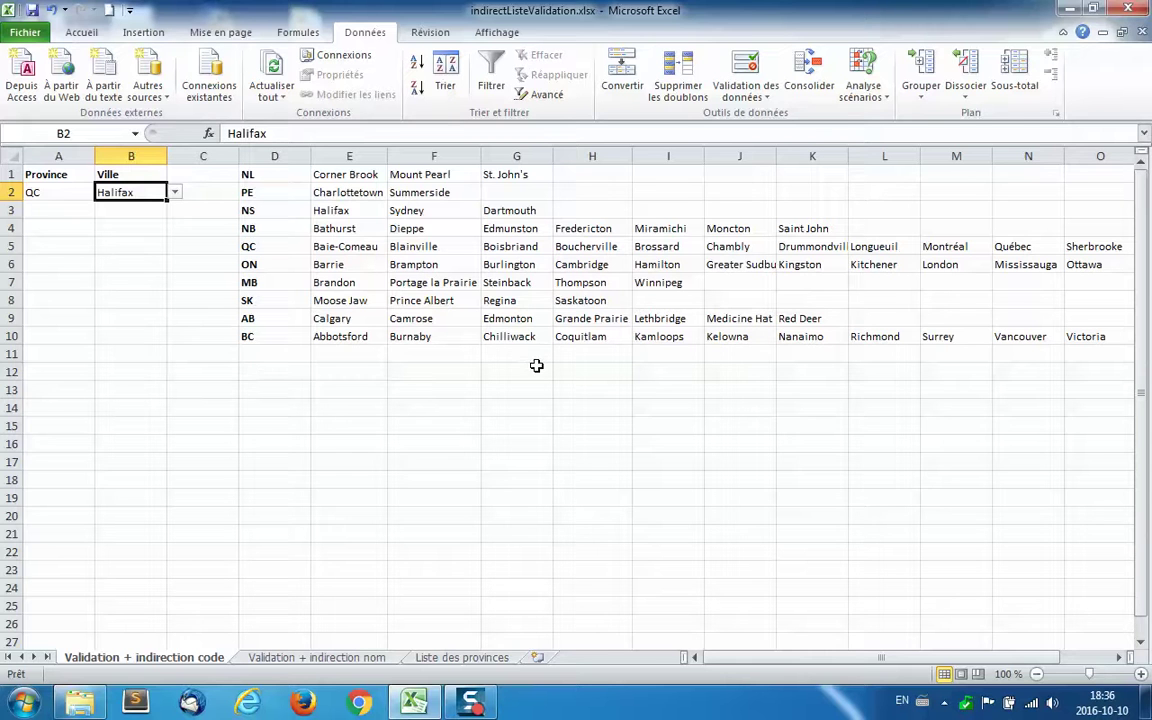
pyautogui.click(132, 299)
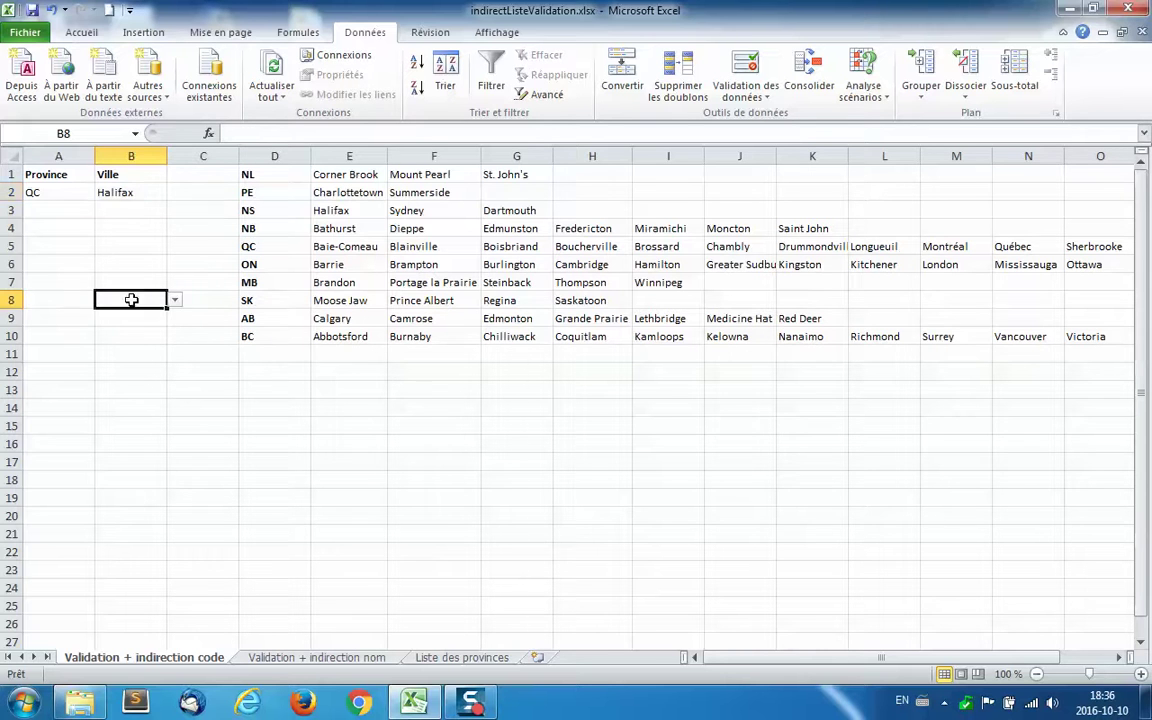
# Delete the defined names AB, BC and MB in the name manager
pyautogui.click(268, 33)
pyautogui.click(445, 90)
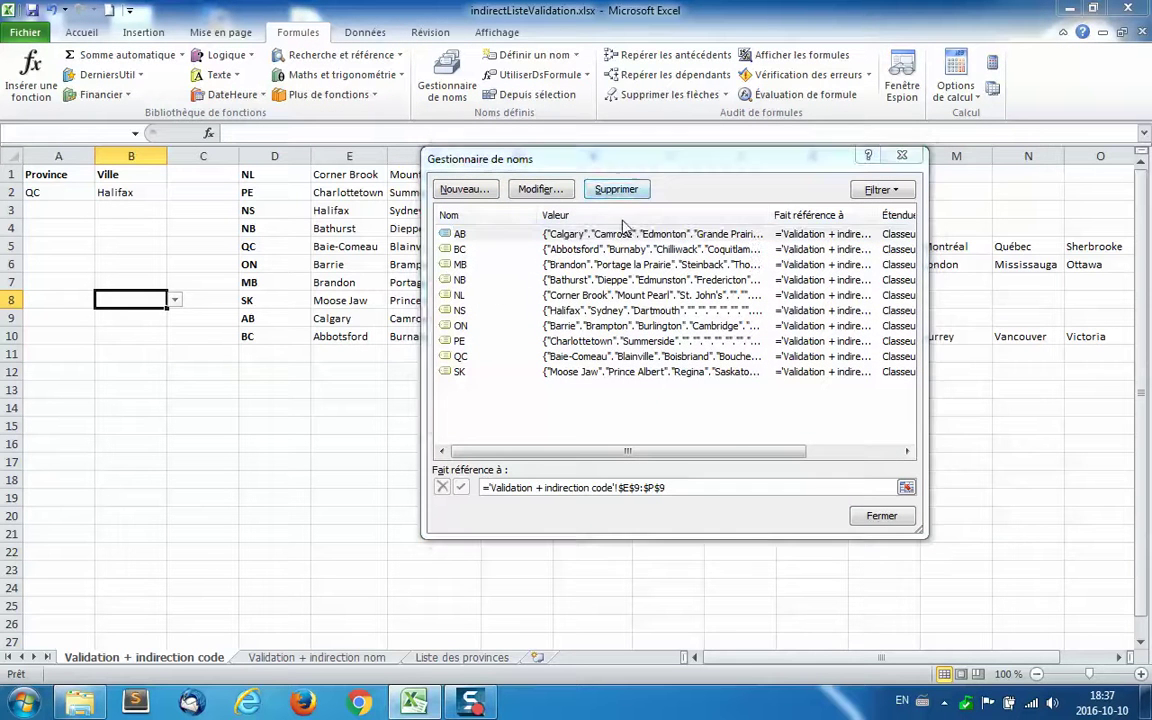
pyautogui.click(612, 190)
pyautogui.click(527, 380)
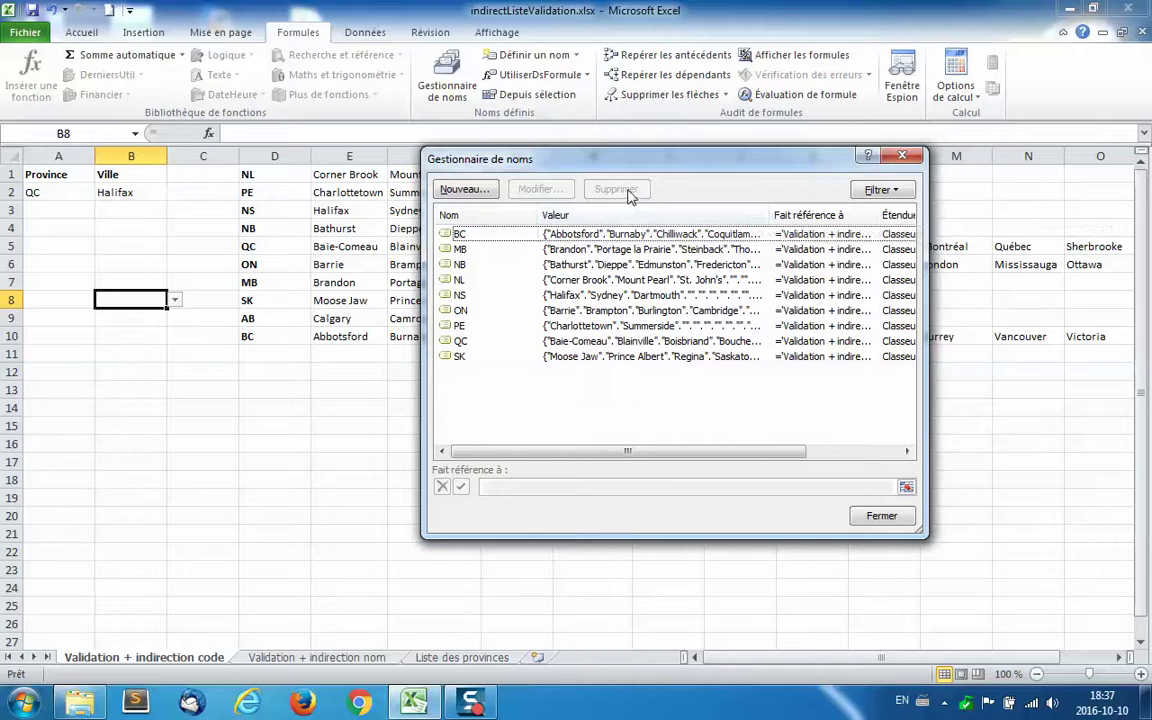
pyautogui.click(488, 236)
pyautogui.click(616, 190)
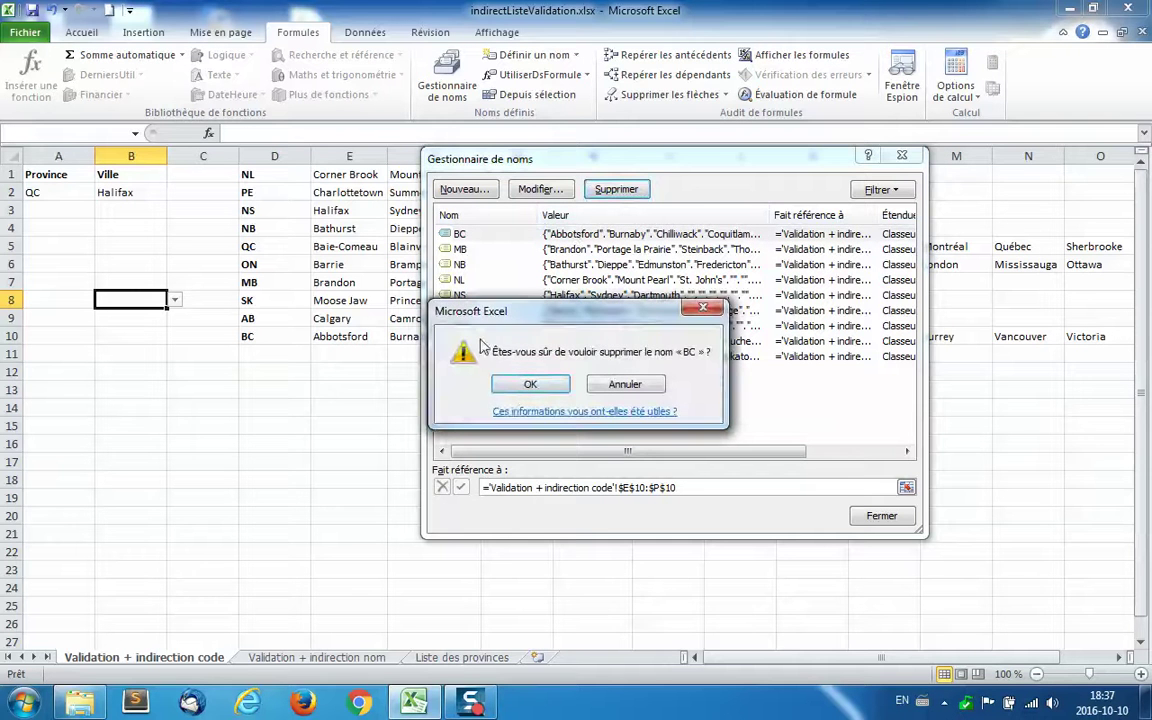
pyautogui.click(529, 384)
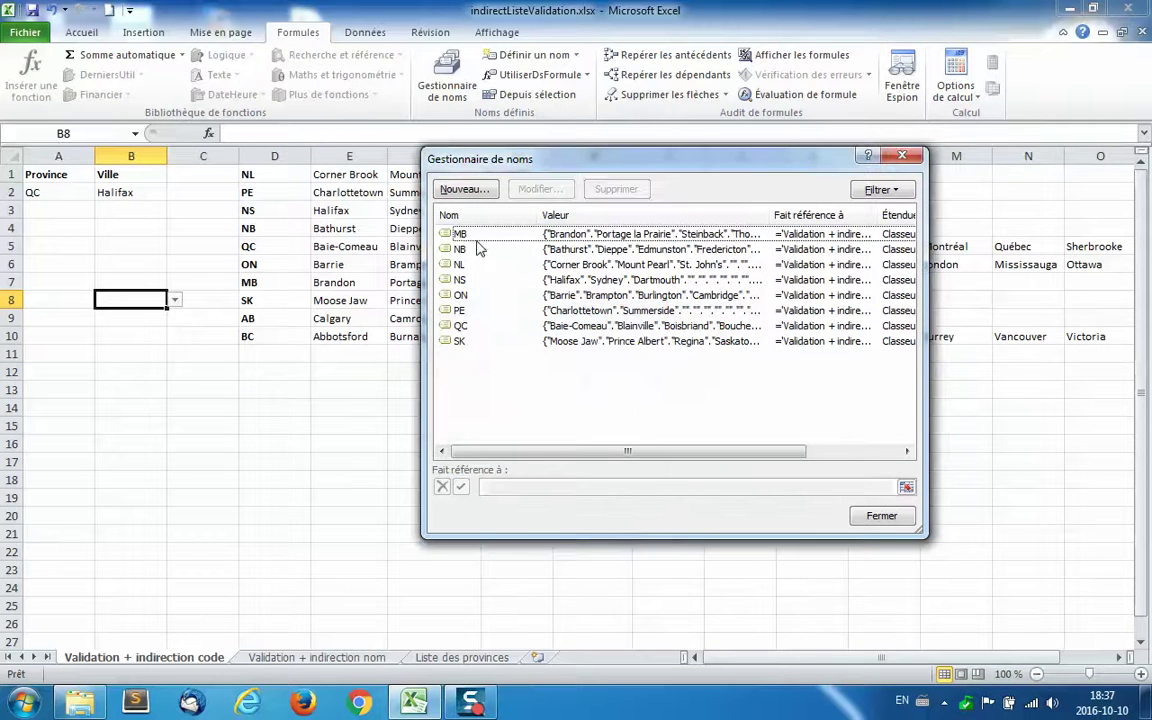
pyautogui.click(614, 189)
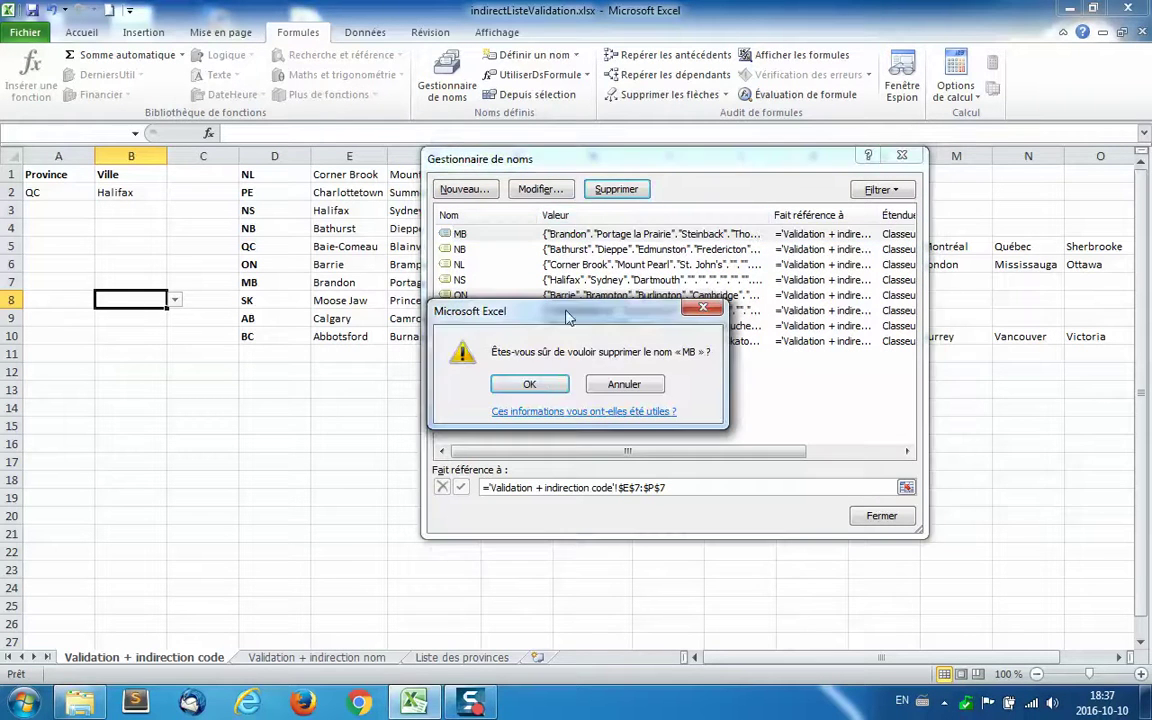
pyautogui.click(529, 383)
# Delete all the remaining defined names from NB to SK together and close the name manager
pyautogui.click(490, 233)
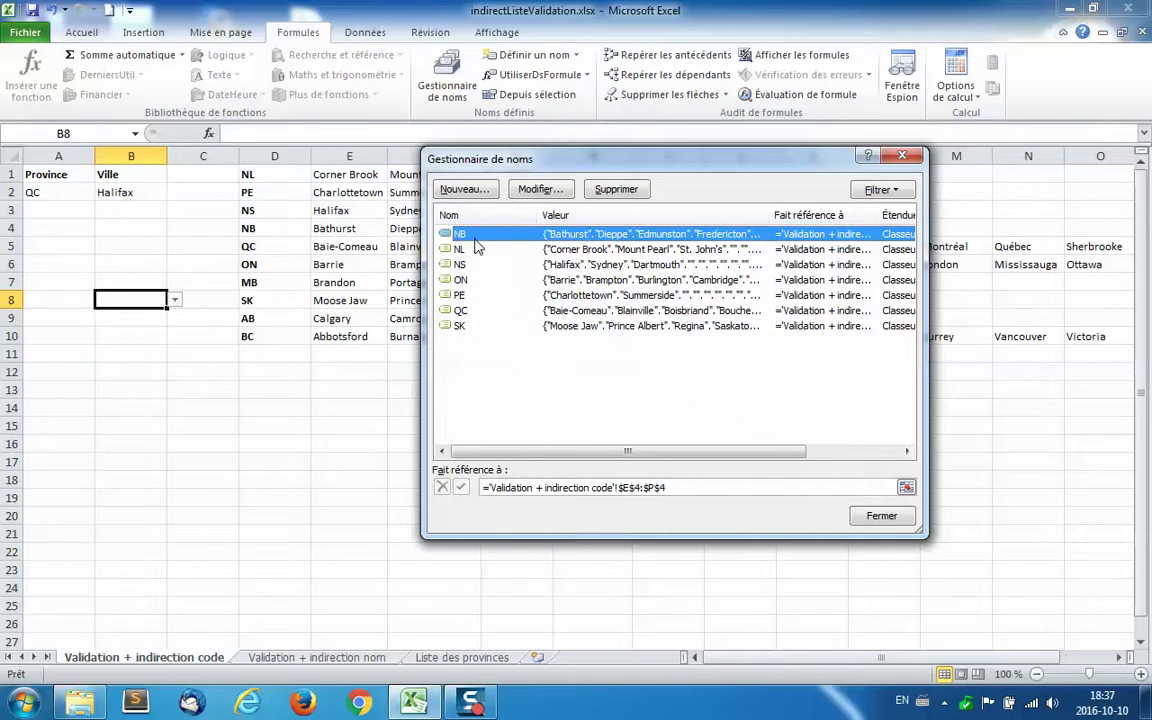
pyautogui.keyDown('shift'); pyautogui.click(472, 326); pyautogui.keyUp('shift')
pyautogui.click(594, 189)
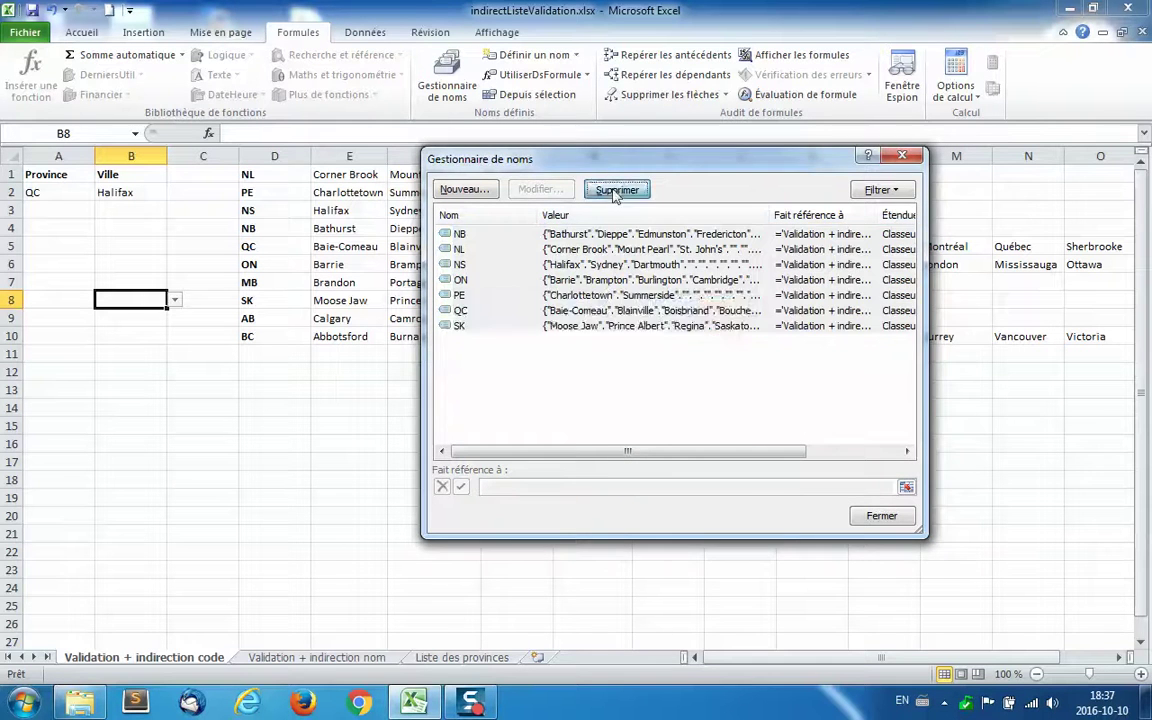
pyautogui.click(543, 390)
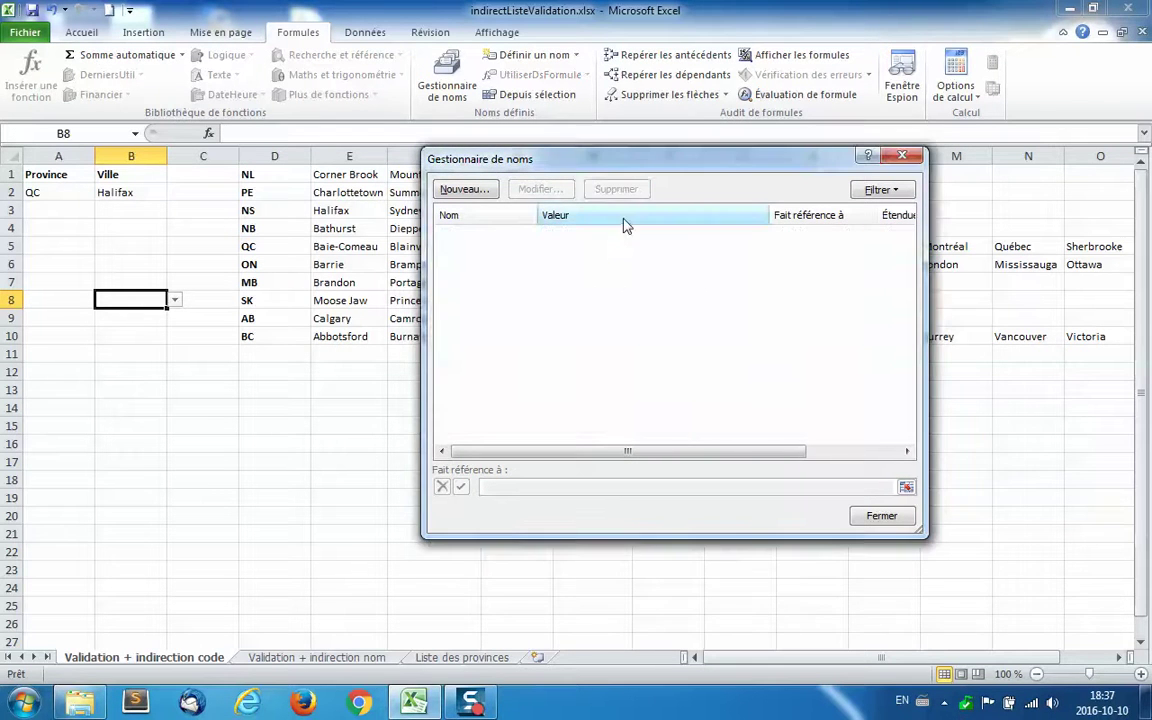
pyautogui.click(903, 158)
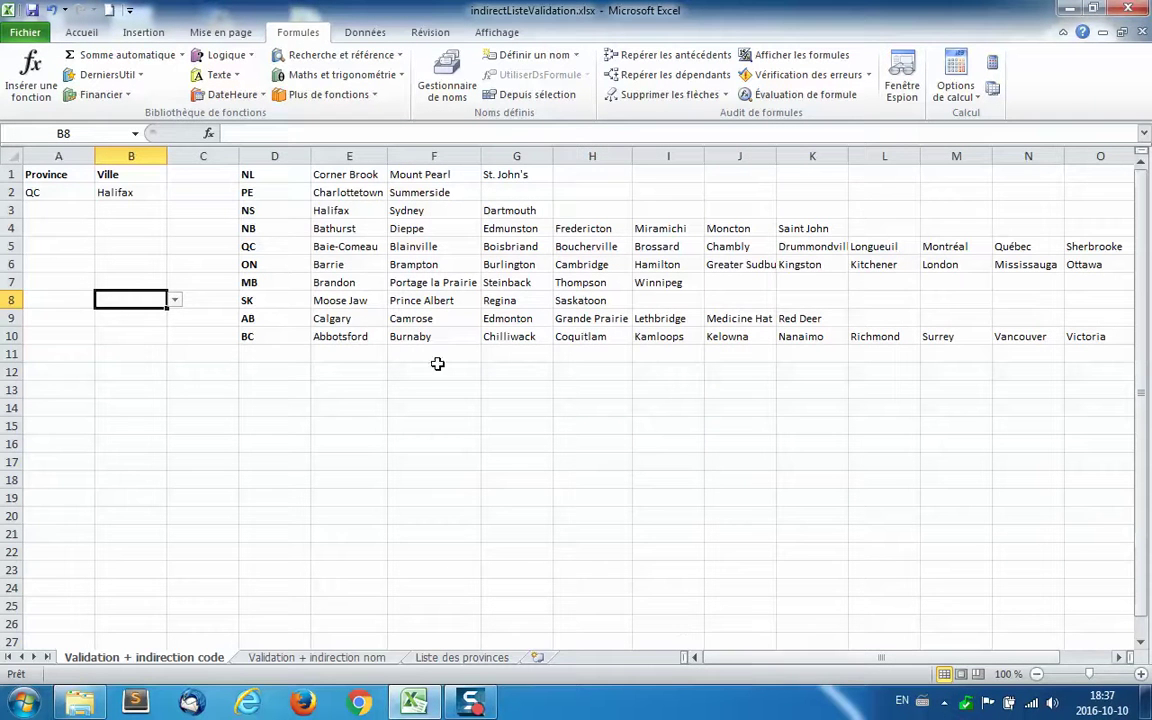
# Select only the cells containing constants within the province and city table D1:P10
pyautogui.moveTo(250, 175); pyautogui.dragTo(923, 339)
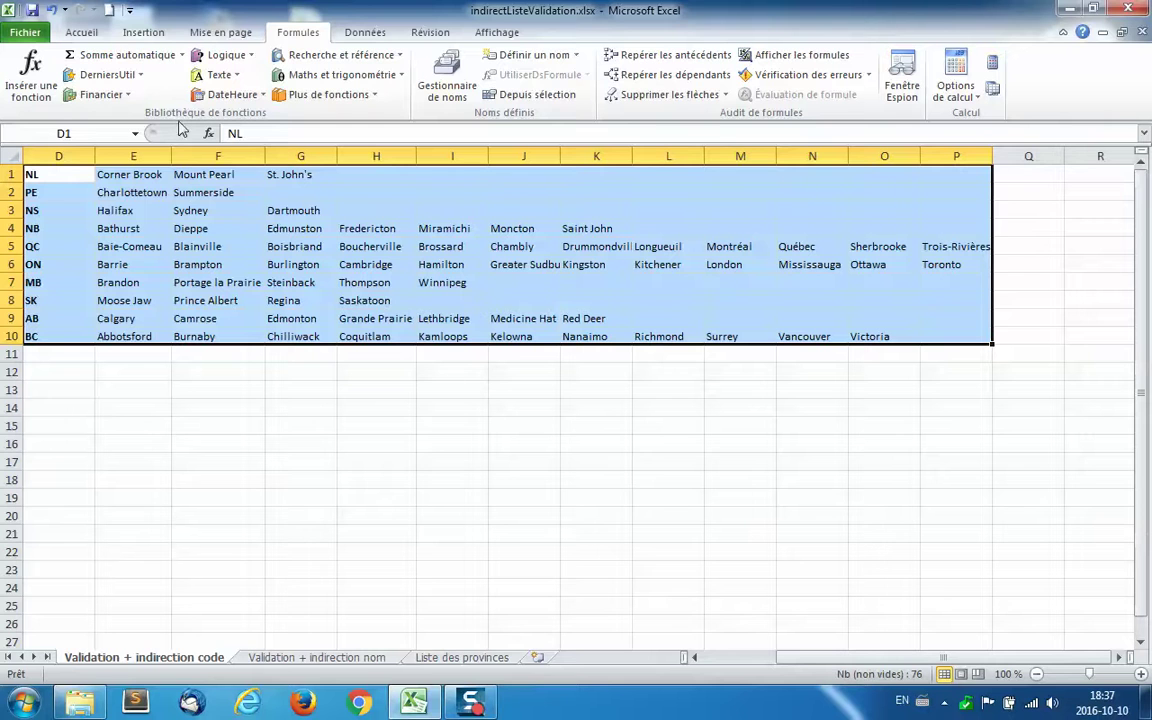
pyautogui.click(85, 33)
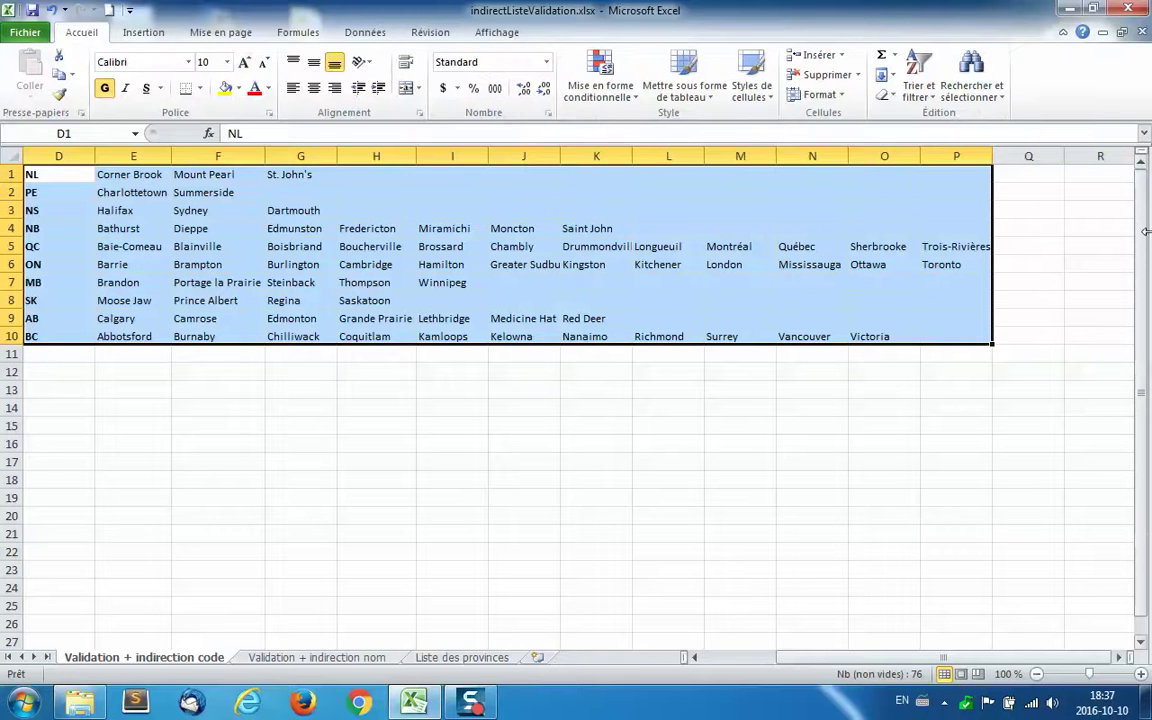
pyautogui.click(972, 88)
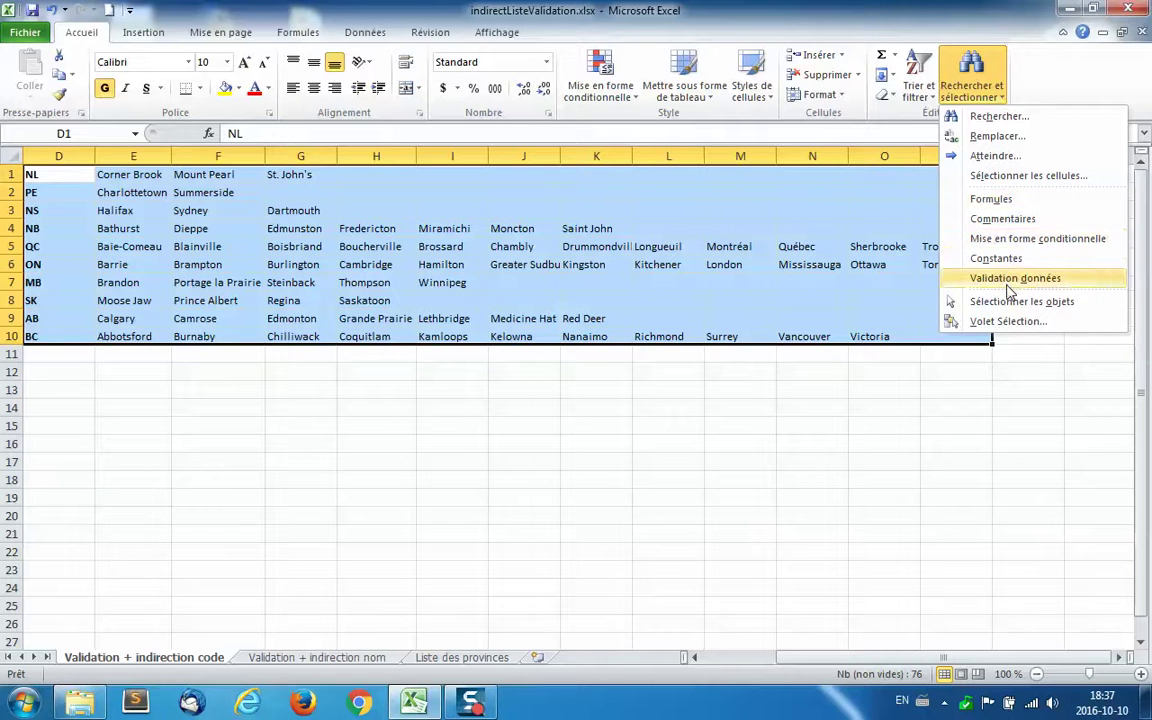
pyautogui.click(1028, 175)
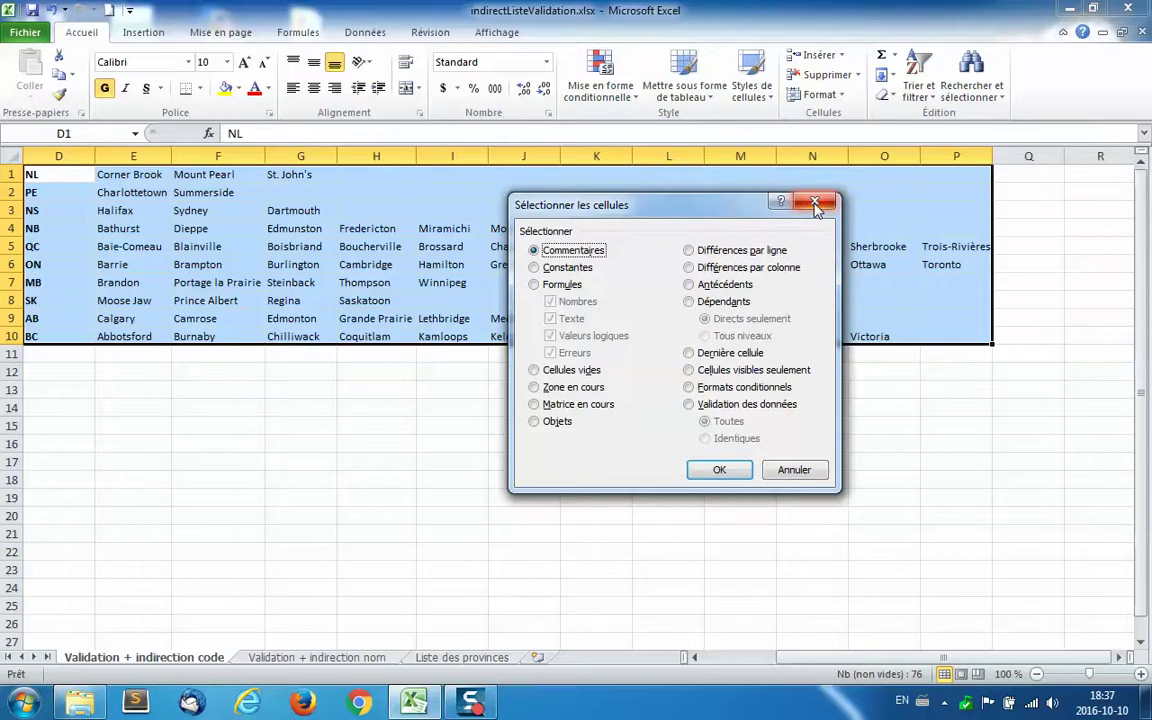
pyautogui.press('Escape')
pyautogui.click(1001, 100)
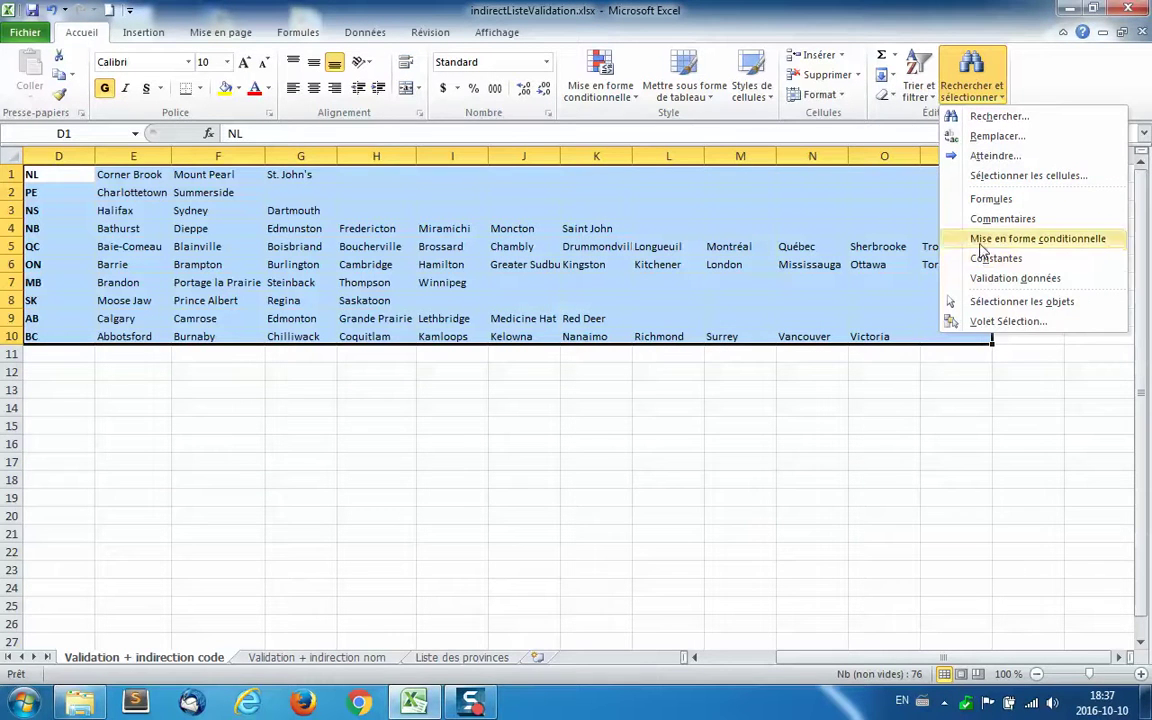
pyautogui.click(1000, 259)
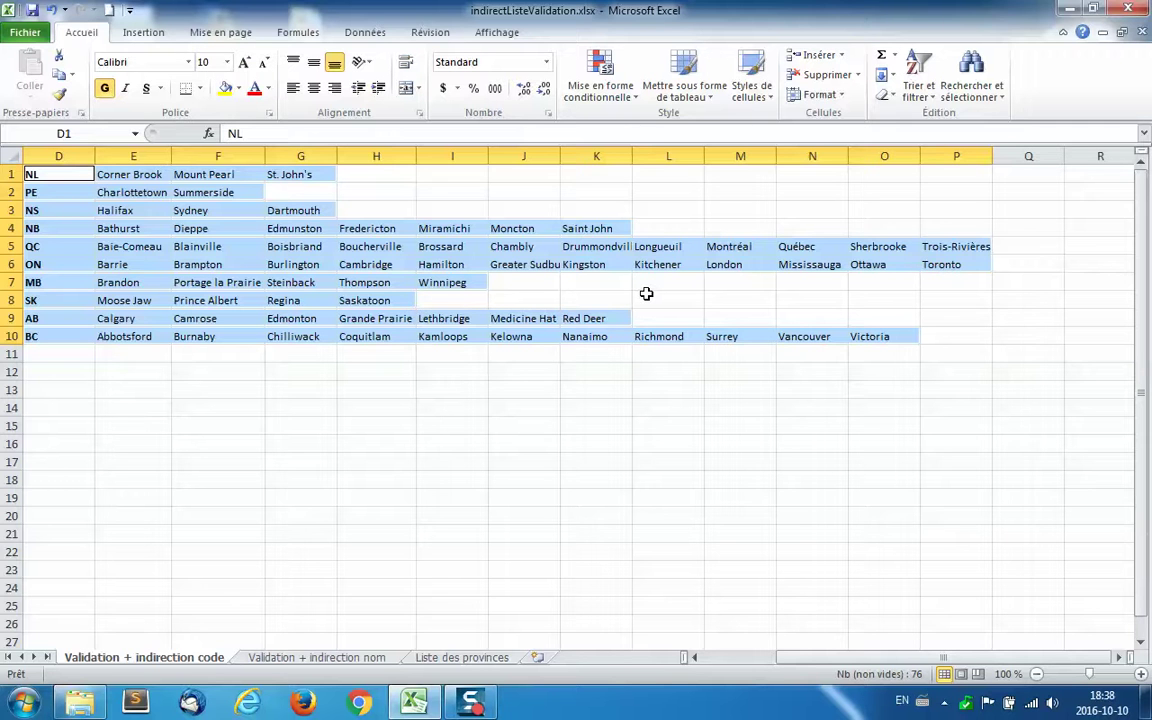
# Create named ranges from the selected non-blank cells, taking the names from the left column
pyautogui.click(313, 37)
pyautogui.click(500, 93)
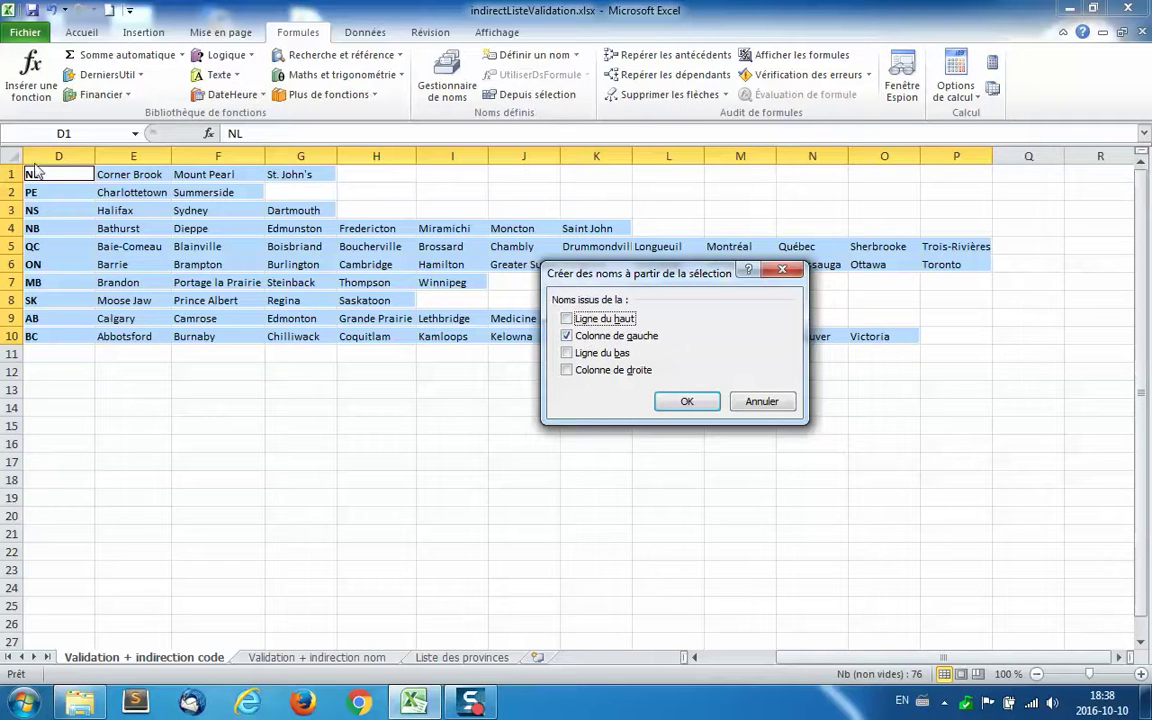
pyautogui.click(687, 402)
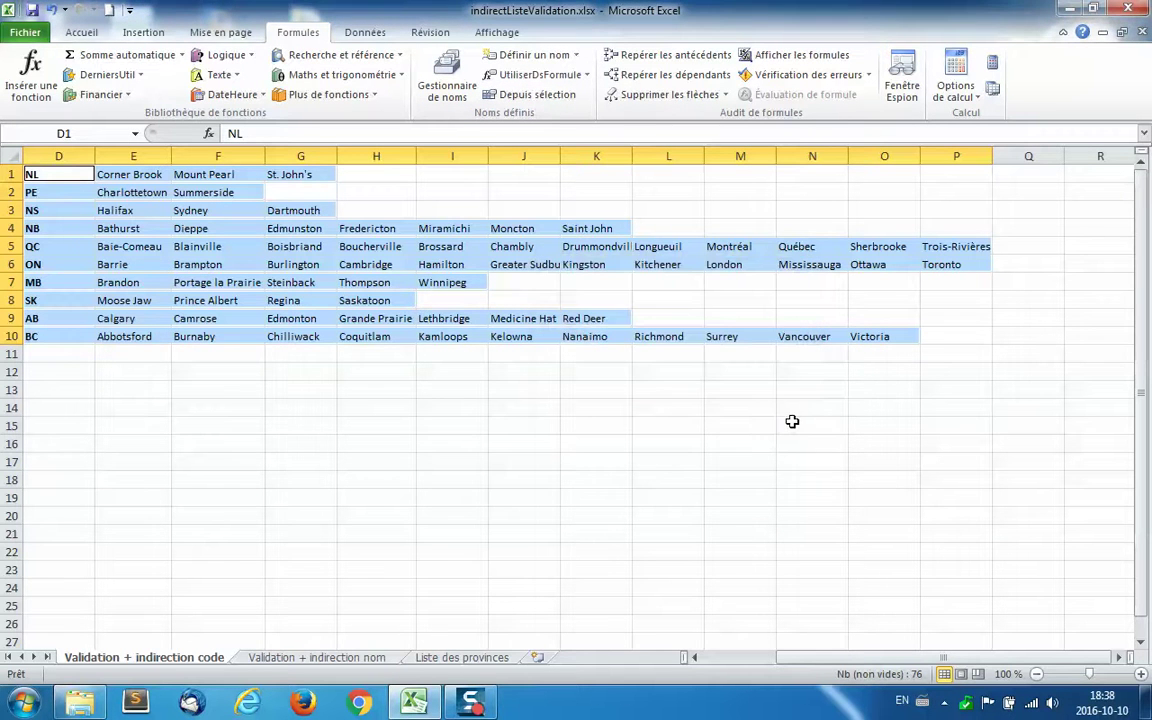
# Examine the values of the newly created names in the name manager, enlarging the window and the Valeur column
pyautogui.click(440, 82)
pyautogui.moveTo(390, 165); pyautogui.dragTo(318, 165)
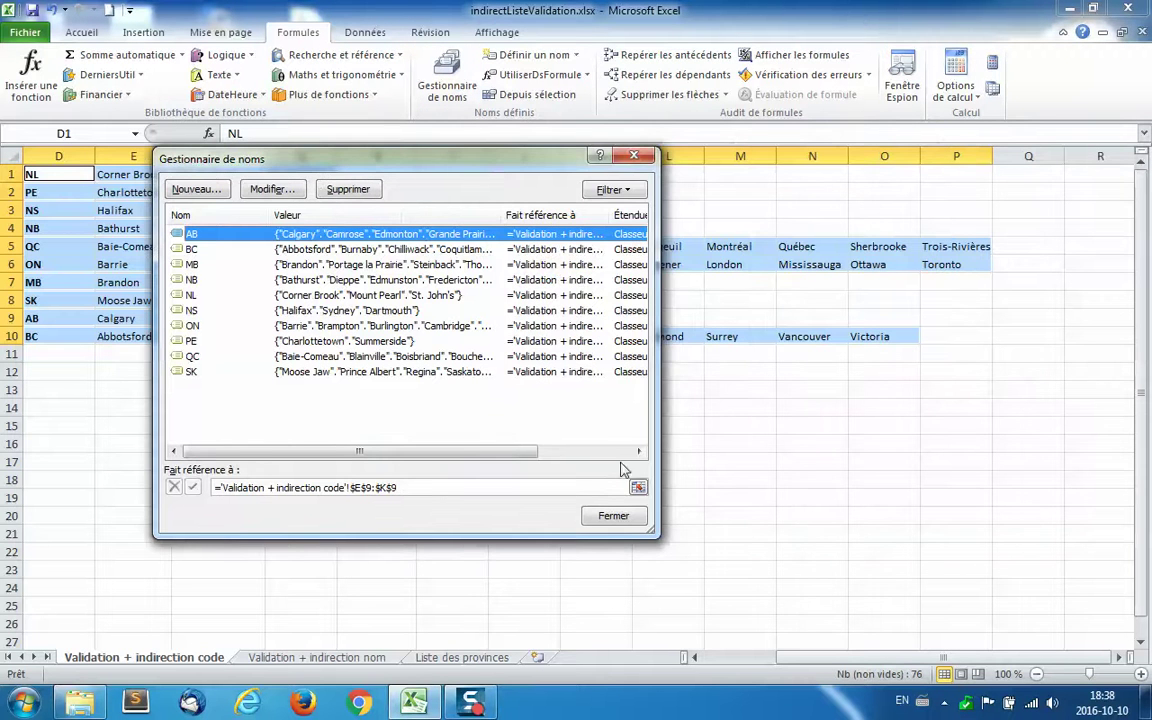
pyautogui.moveTo(652, 531); pyautogui.dragTo(903, 580)
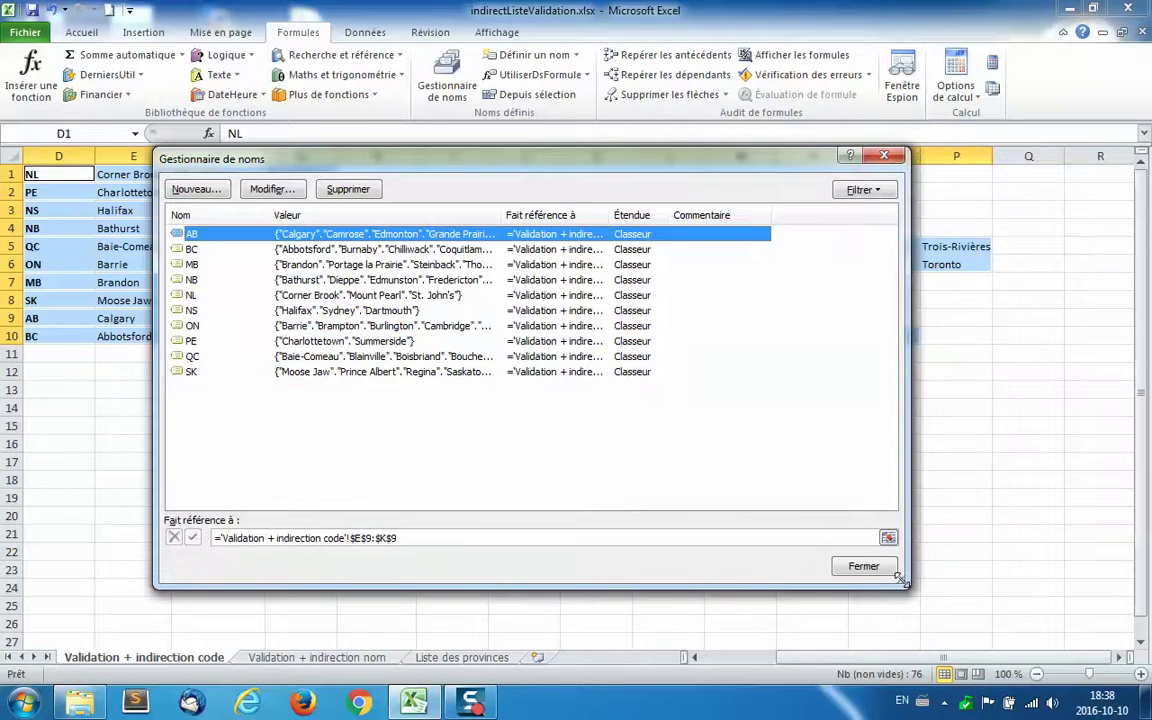
pyautogui.moveTo(502, 215); pyautogui.dragTo(758, 220)
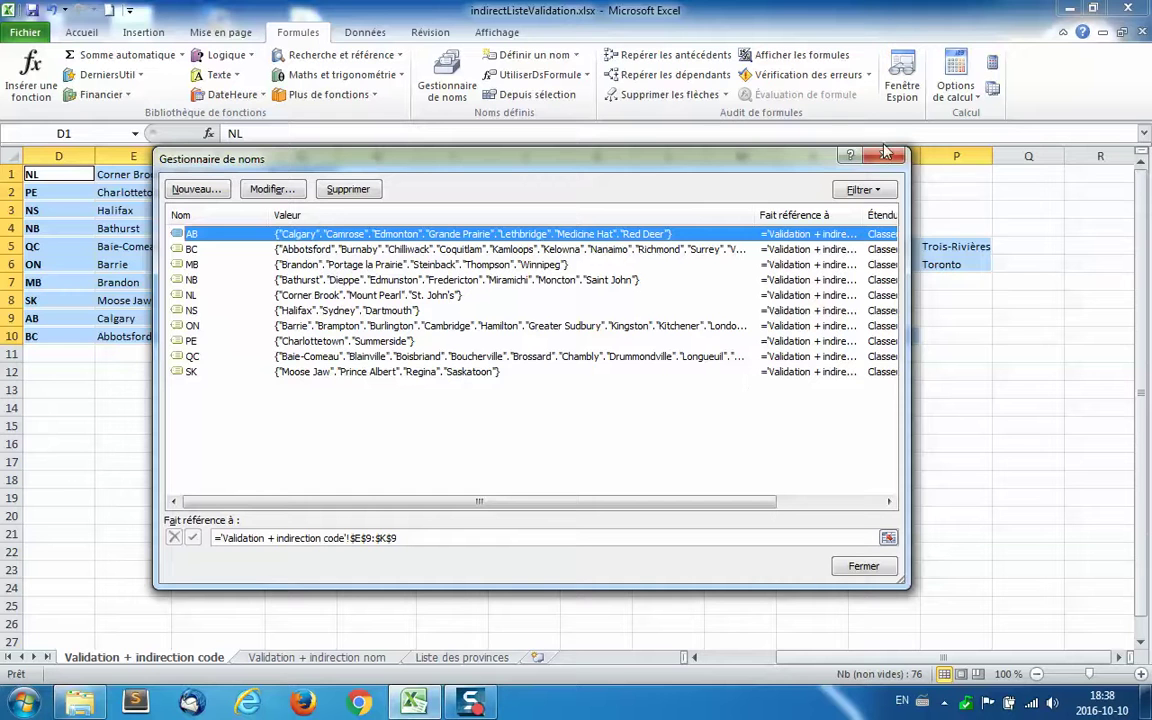
pyautogui.press('Escape')
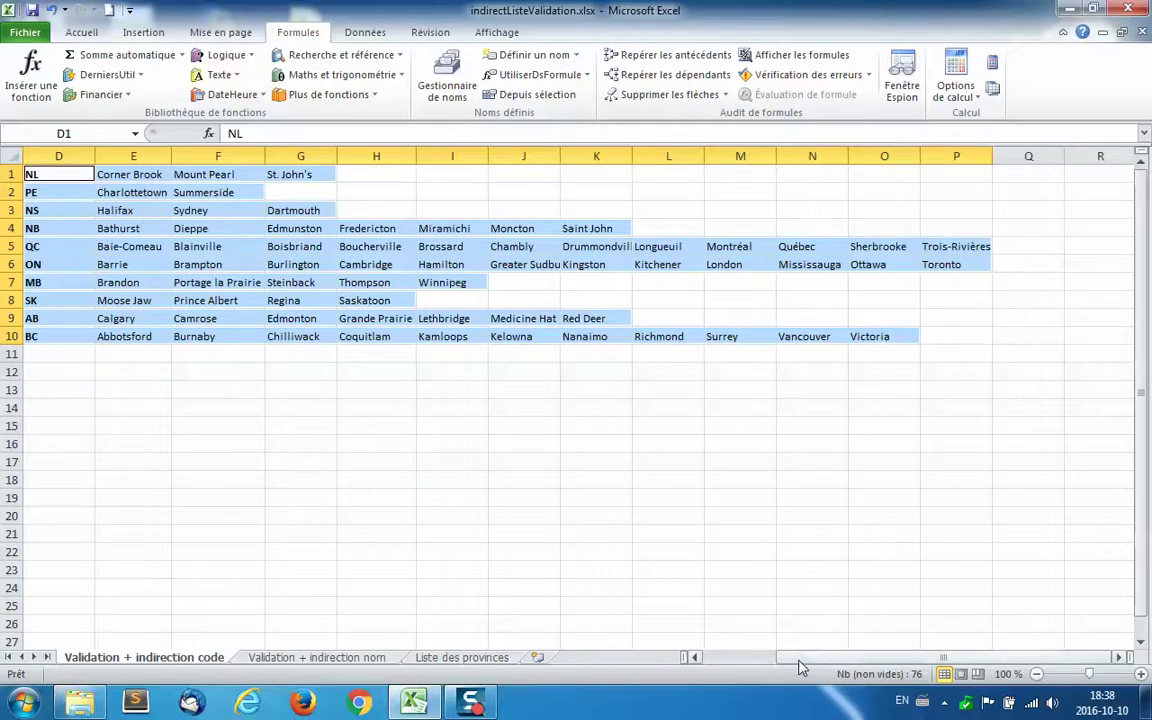
# Inspect the dropdown choices of the Ville cell B2 for blank entries
pyautogui.moveTo(790, 657); pyautogui.dragTo(740, 657)
pyautogui.click(151, 193)
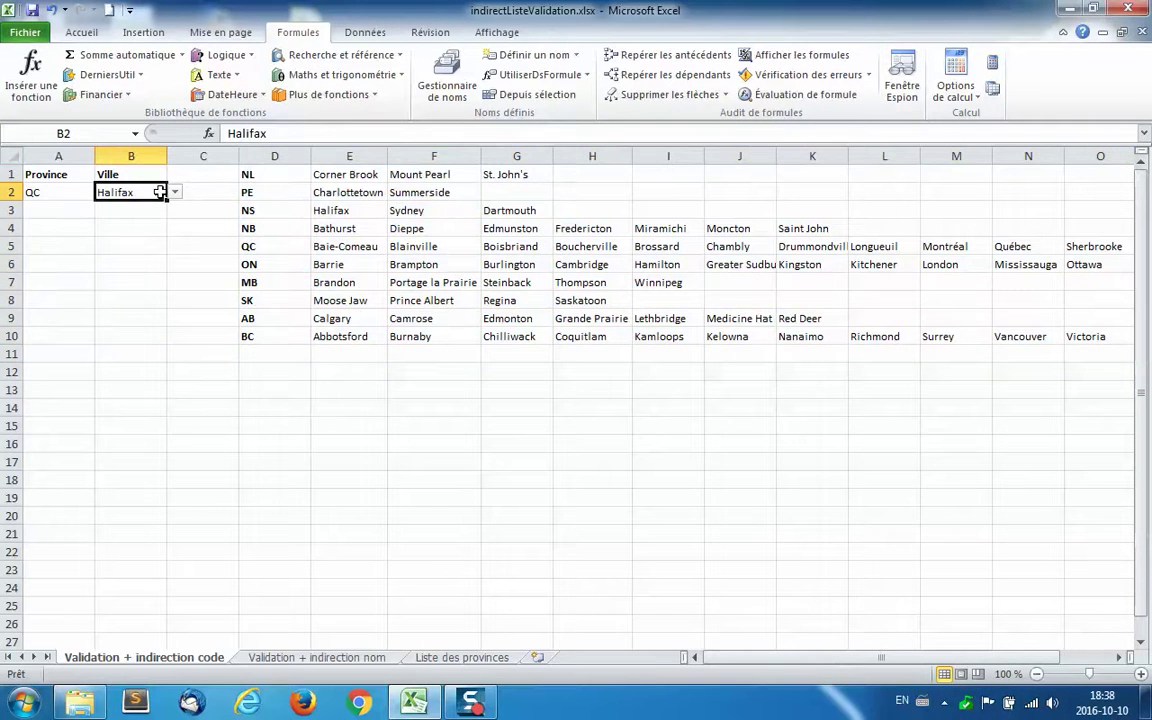
pyautogui.click(174, 192)
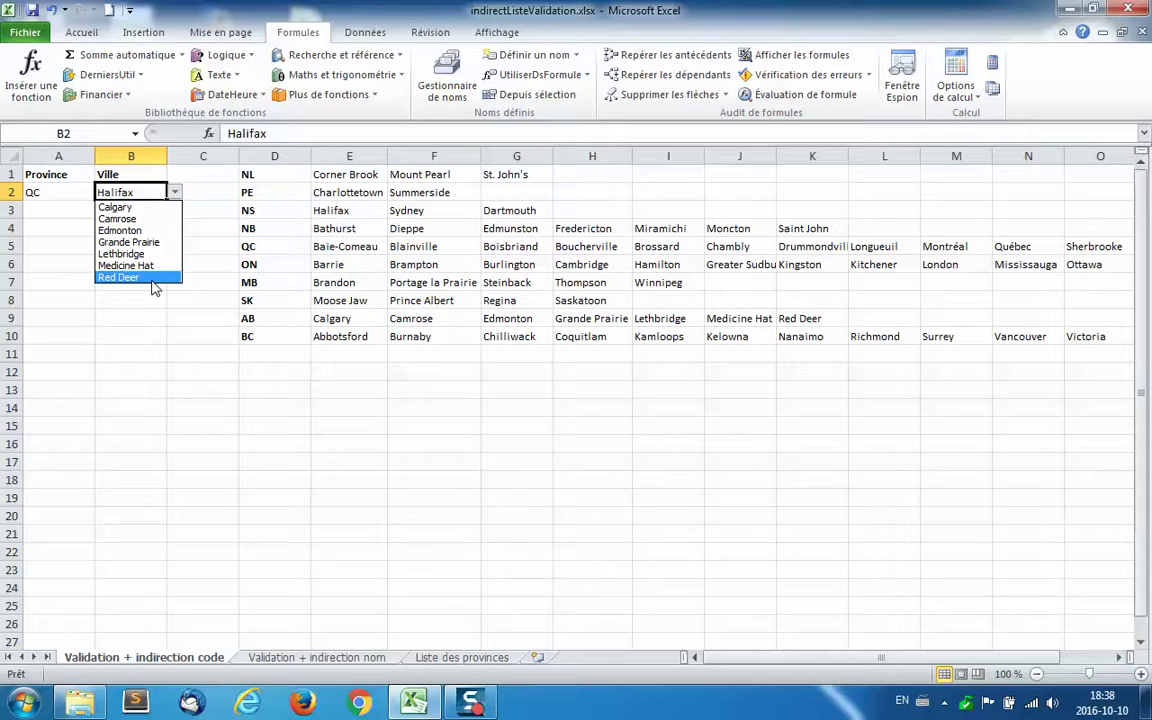
pyautogui.click(214, 376)
pyautogui.click(250, 372)
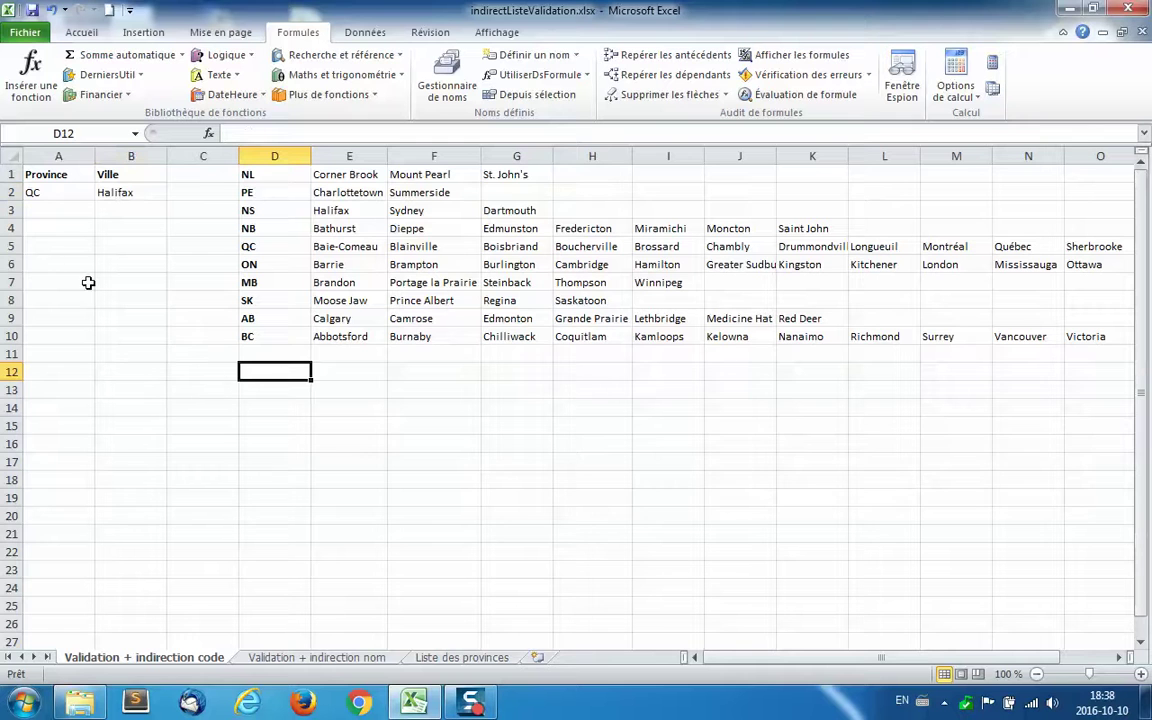
# Apply a Liste data validation to the Province cell A2 with the source =$D$1:$D$10
pyautogui.click(57, 191)
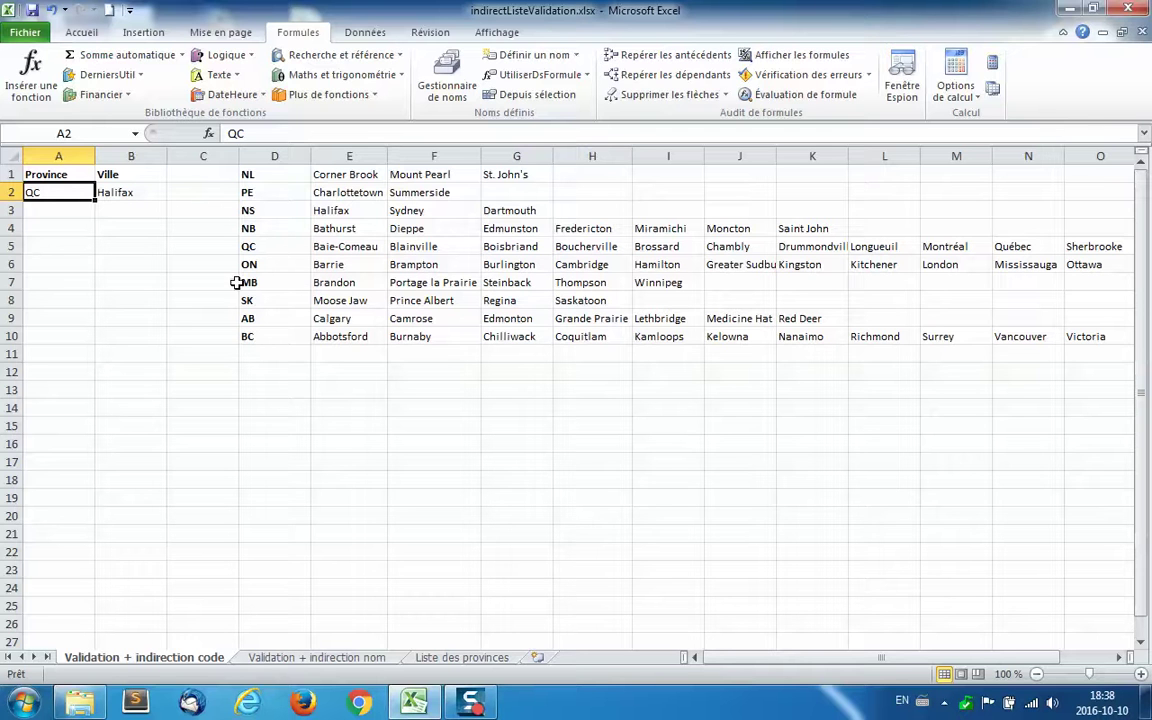
pyautogui.click(376, 36)
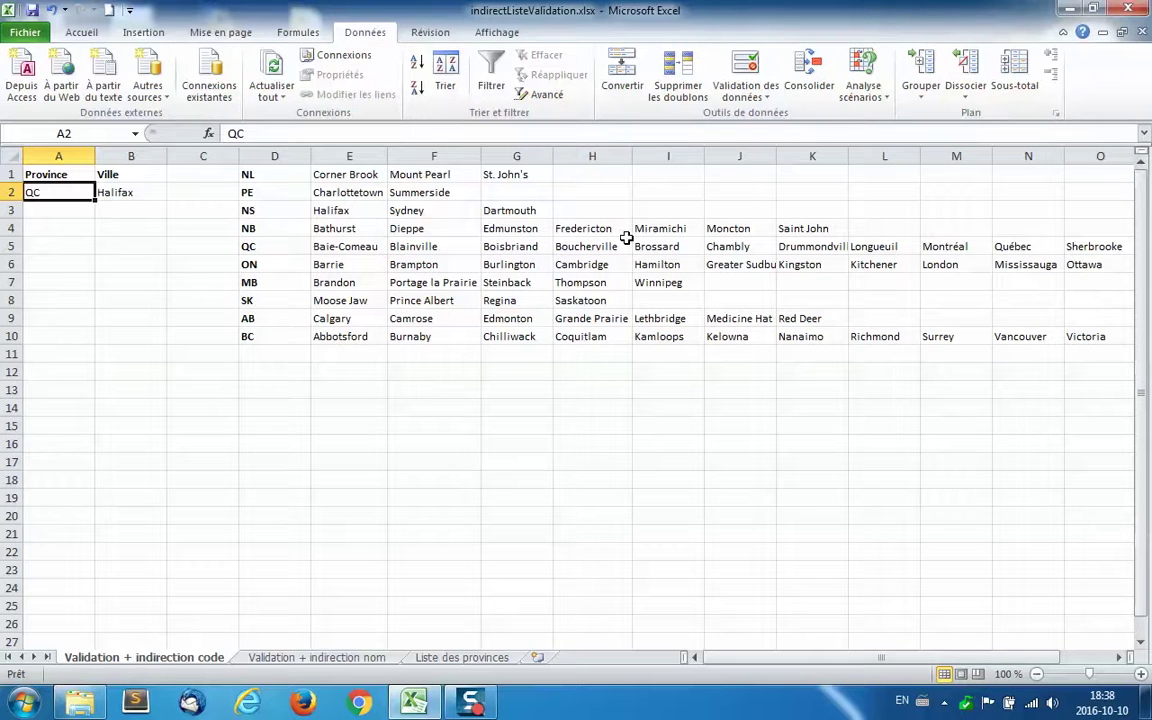
pyautogui.click(746, 78)
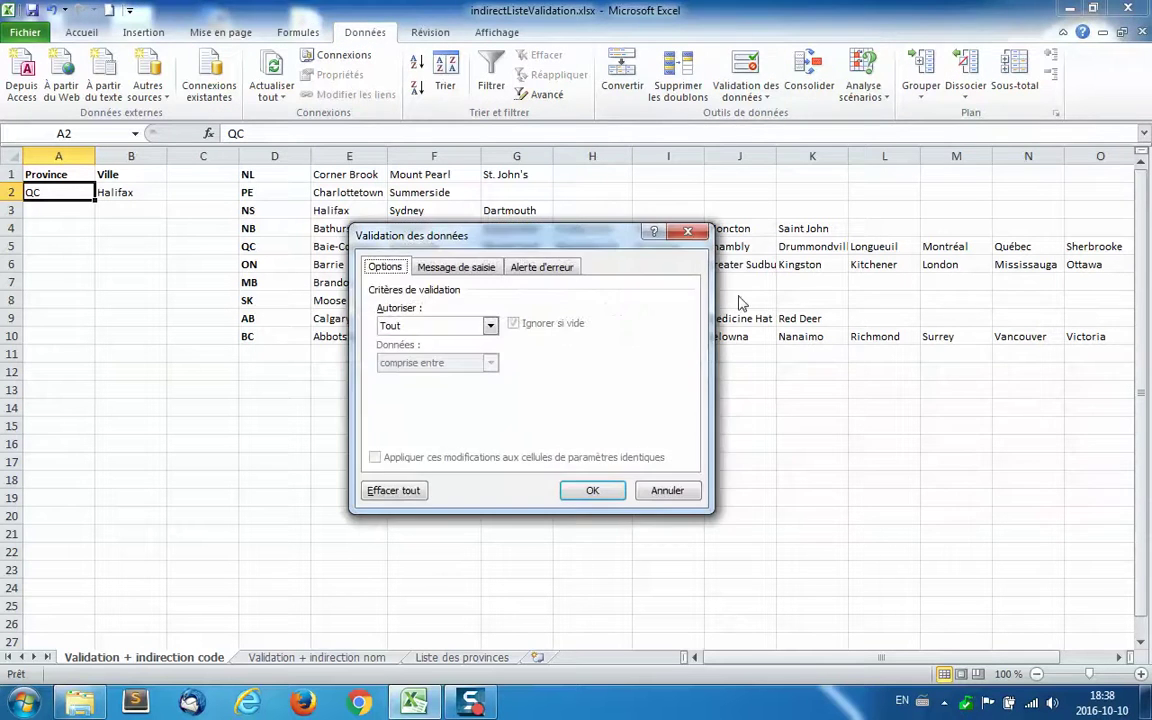
pyautogui.click(490, 325)
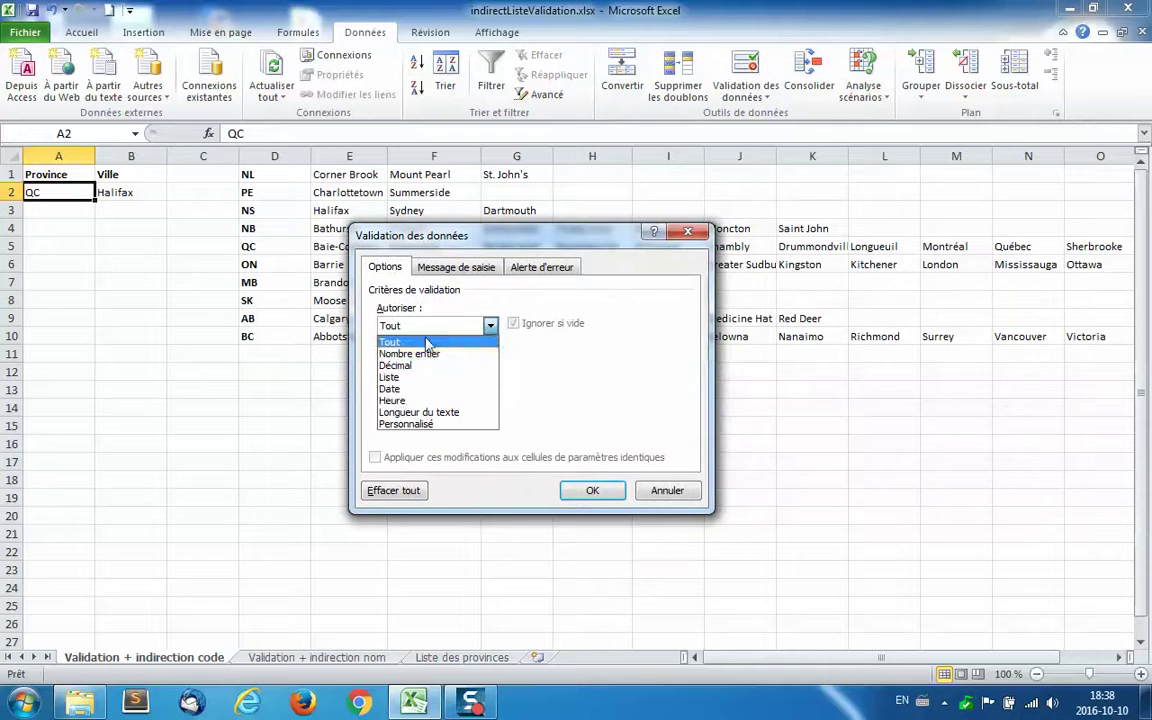
pyautogui.click(394, 379)
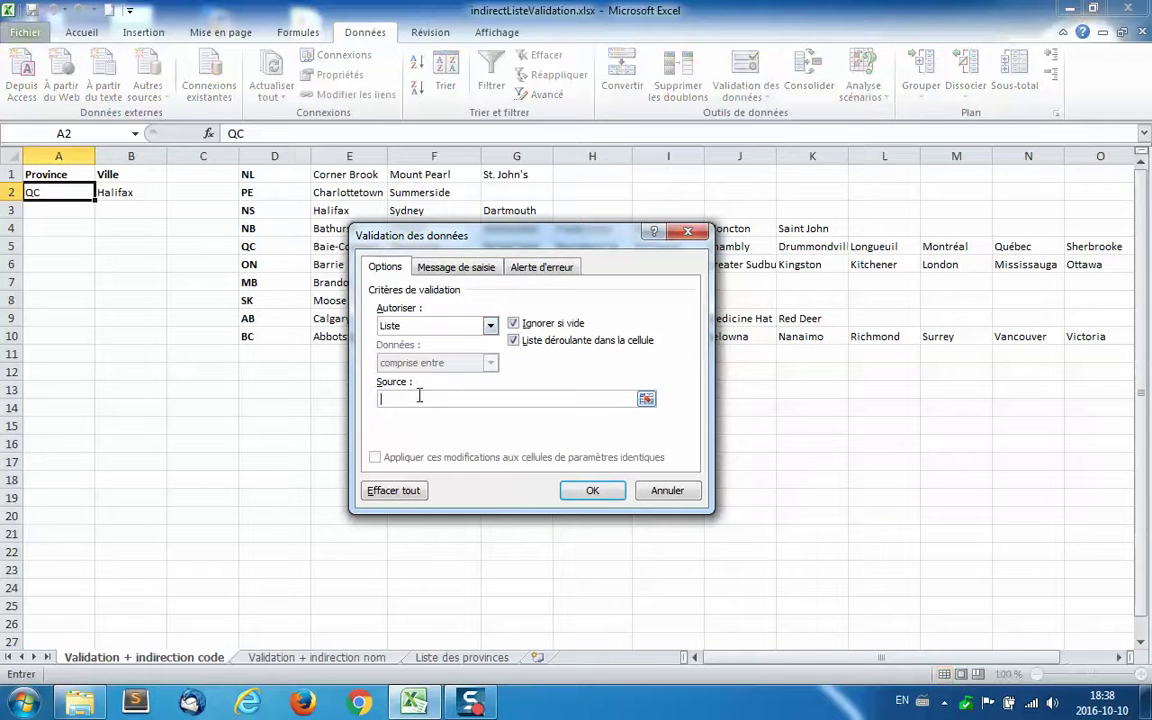
pyautogui.moveTo(514, 233); pyautogui.dragTo(719, 214)
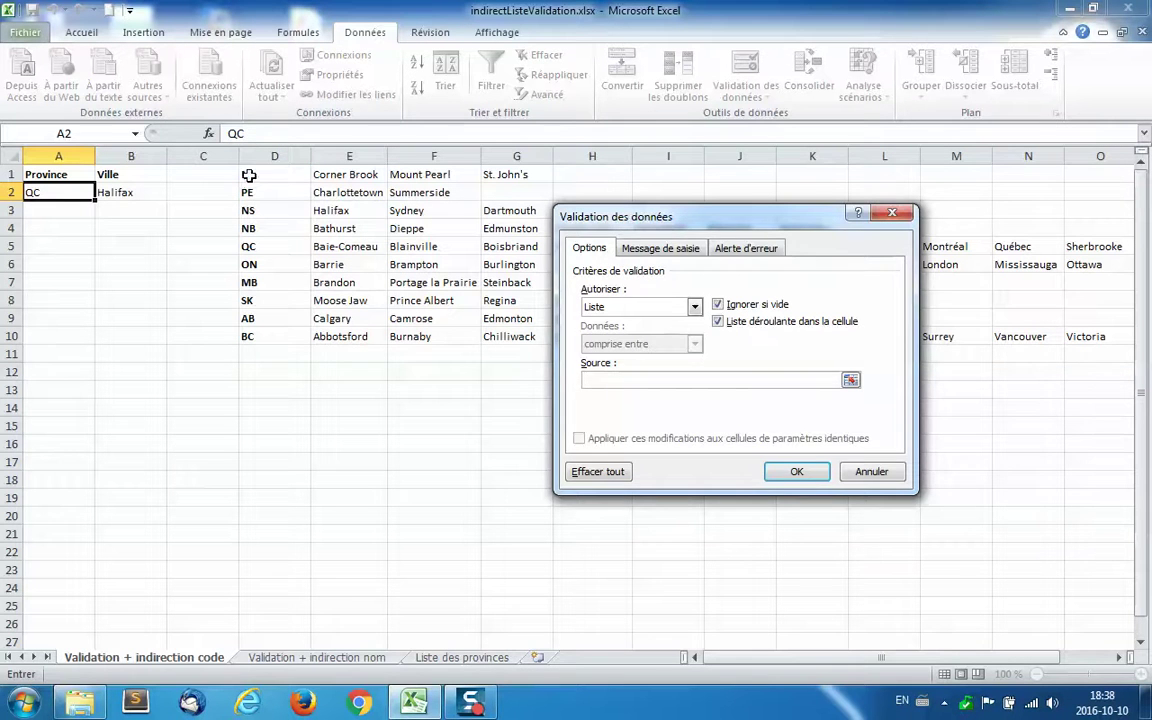
pyautogui.moveTo(247, 174); pyautogui.dragTo(247, 338)
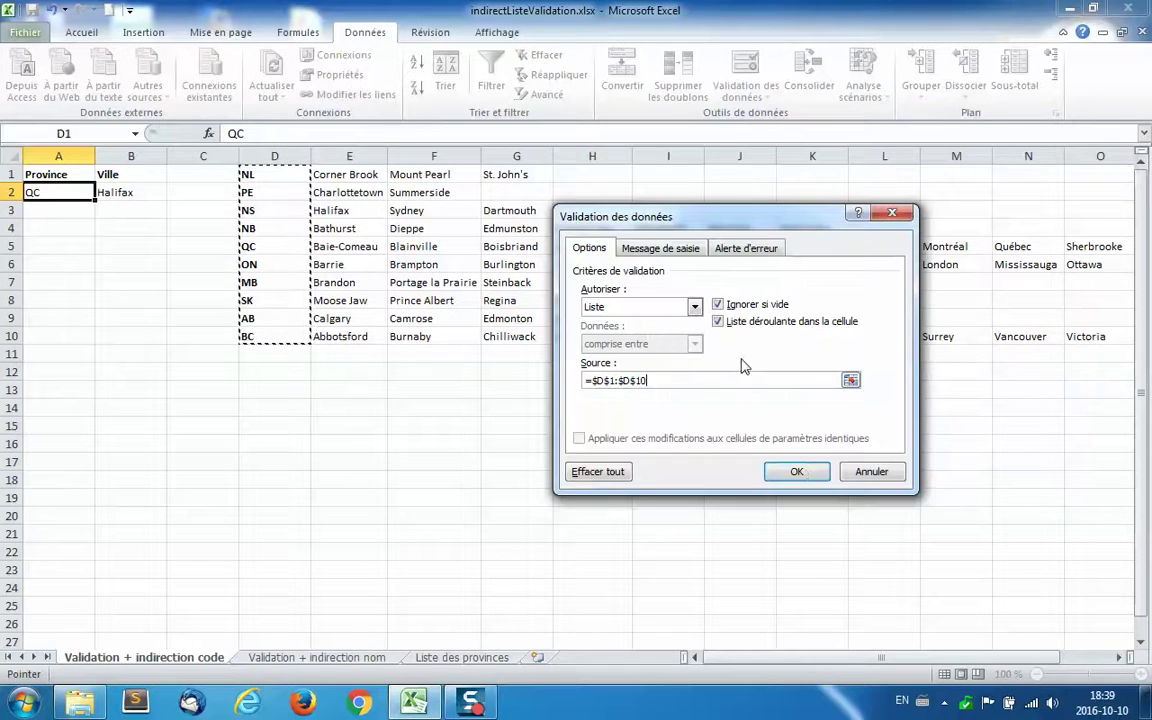
pyautogui.click(797, 399)
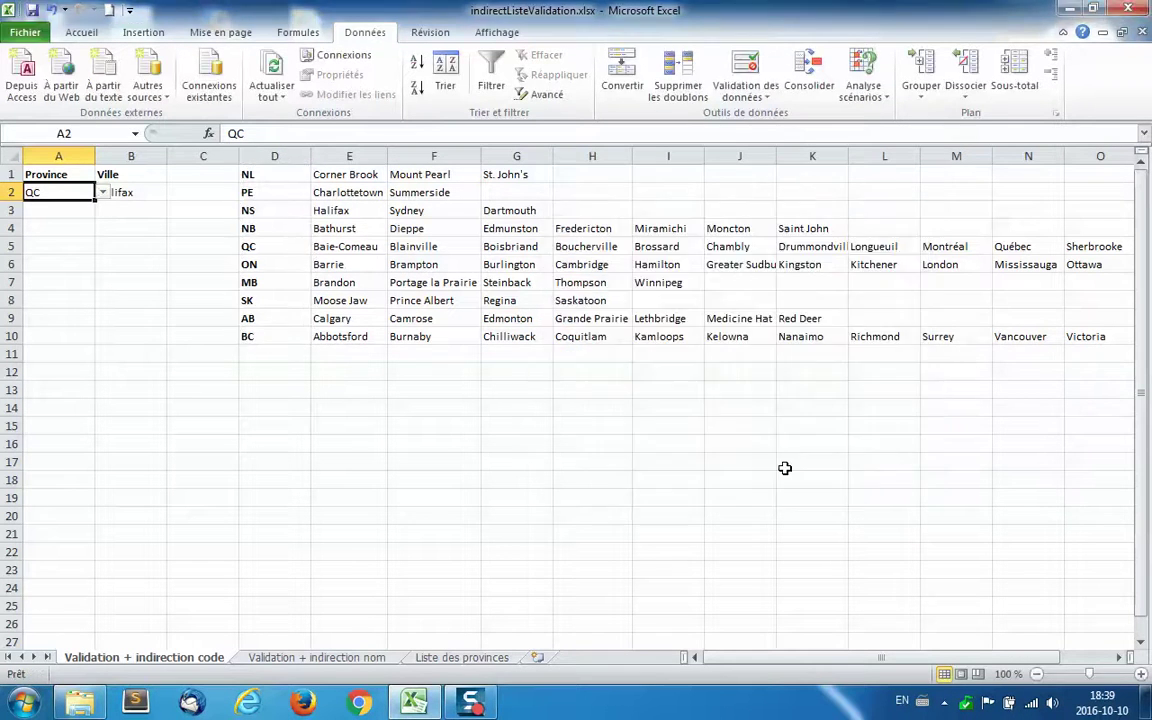
# Test the Province dropdown in A2 by choosing MB and switching back to QC
pyautogui.click(102, 192)
pyautogui.click(66, 254)
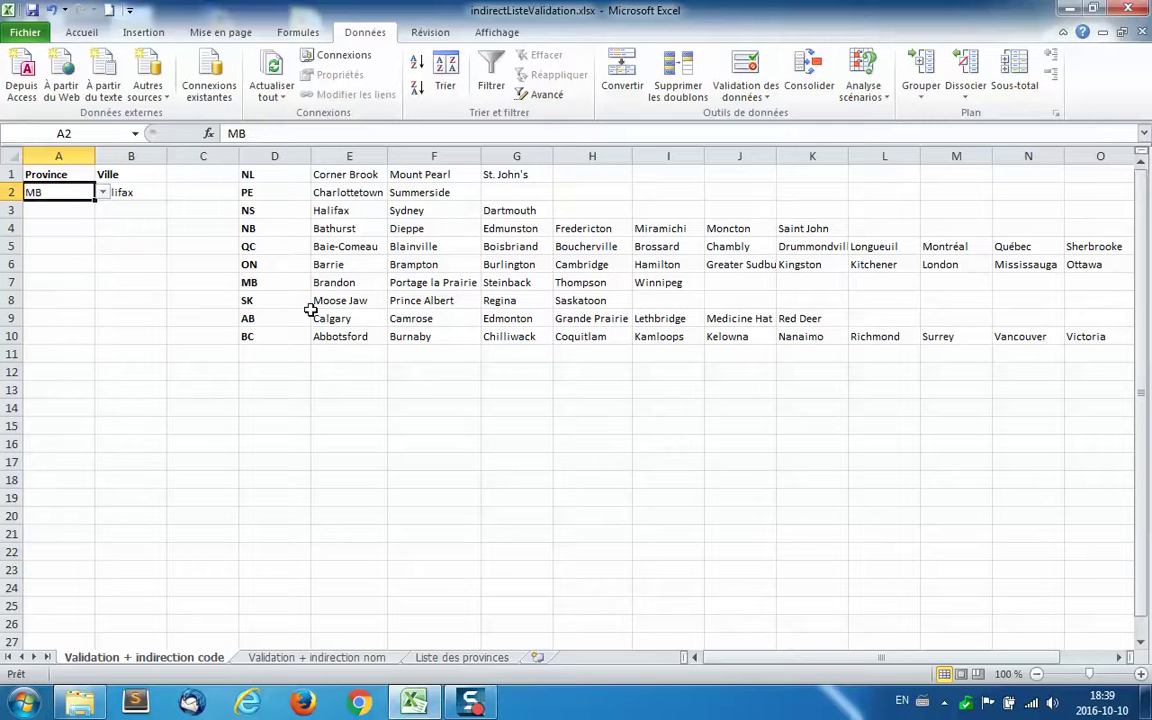
pyautogui.click(80, 244)
pyautogui.click(80, 193)
pyautogui.click(101, 194)
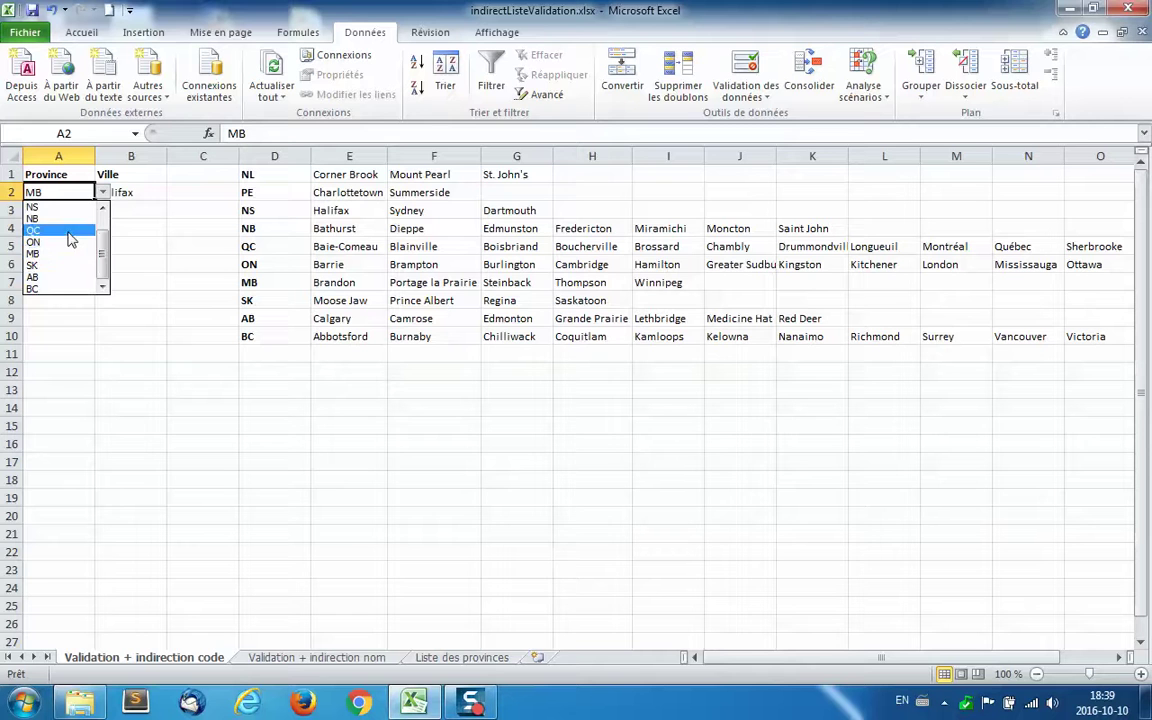
pyautogui.click(70, 231)
# Check which cities the Ville dropdown in B2 offers while the province is QC
pyautogui.click(154, 190)
pyautogui.click(174, 193)
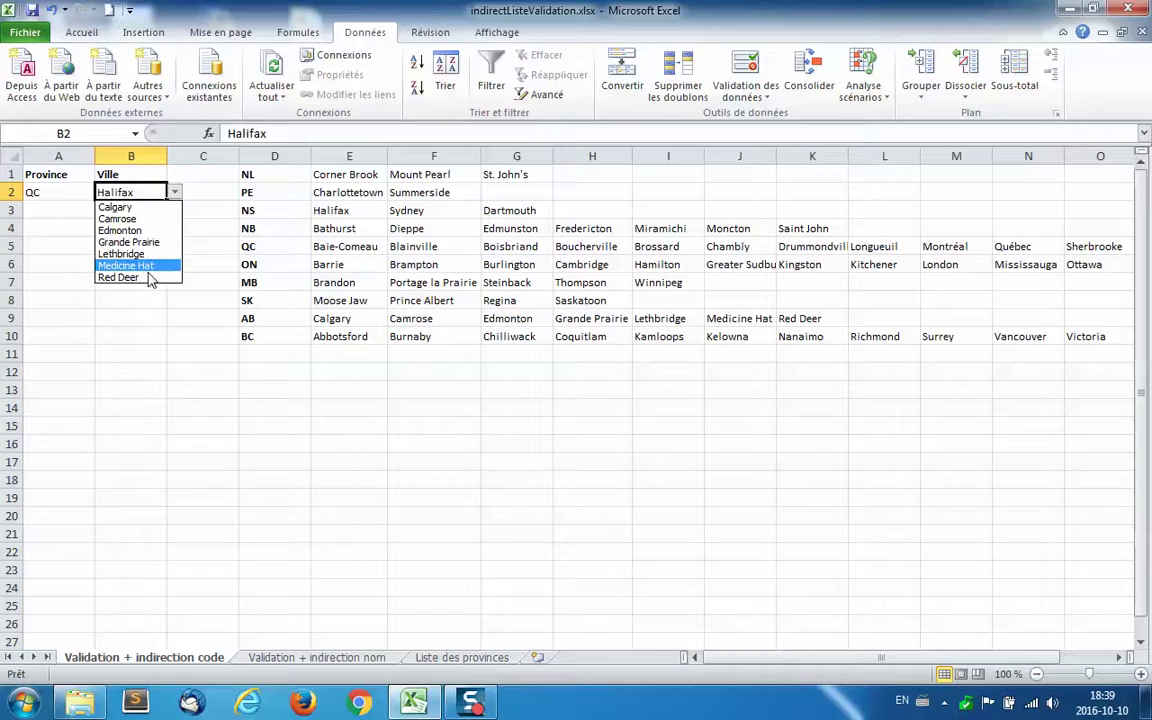
pyautogui.press('Escape')
pyautogui.click(212, 370)
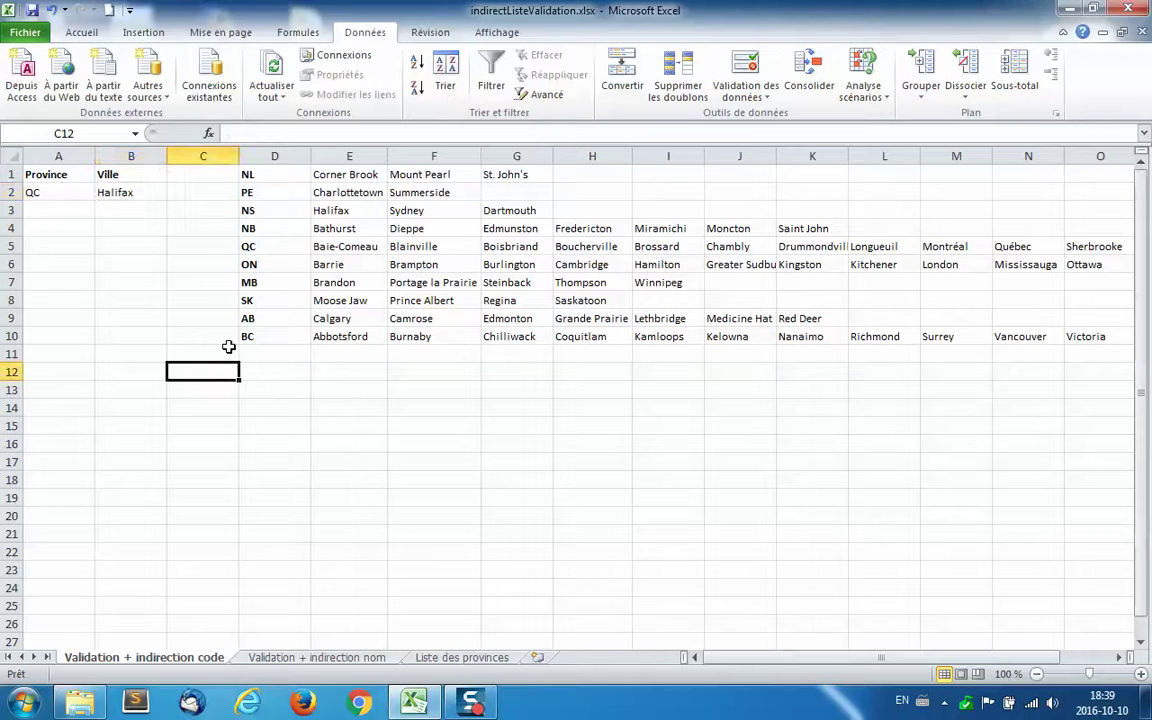
pyautogui.click(50, 190)
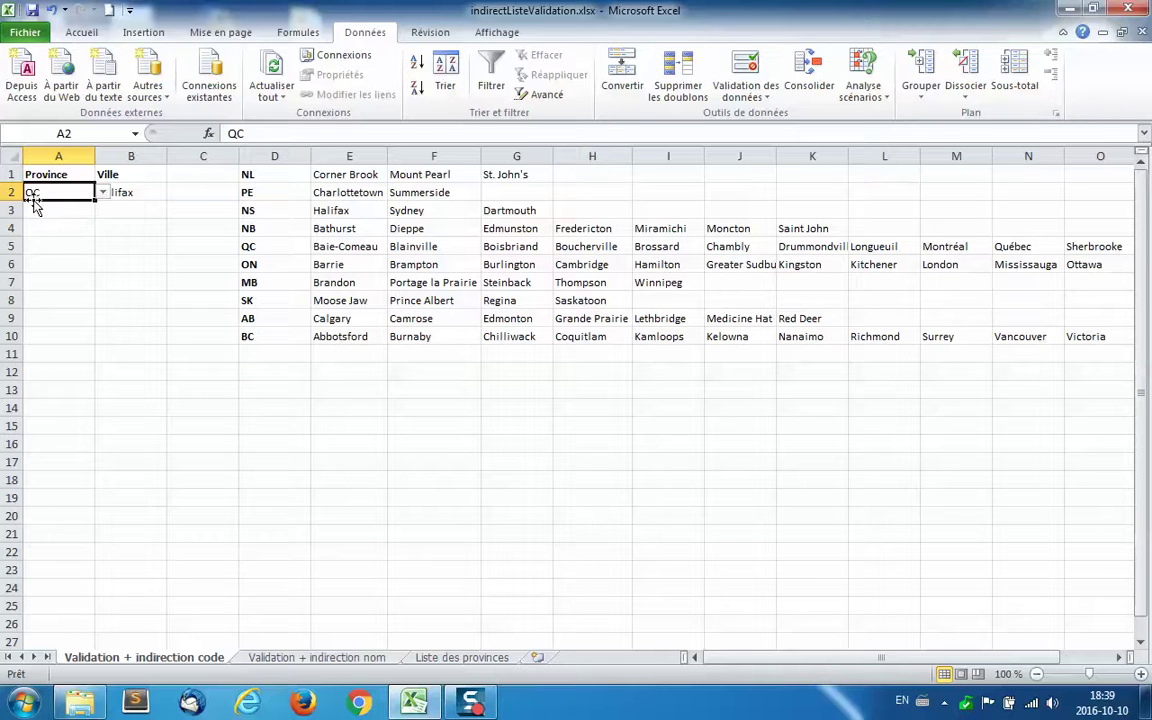
pyautogui.click(156, 242)
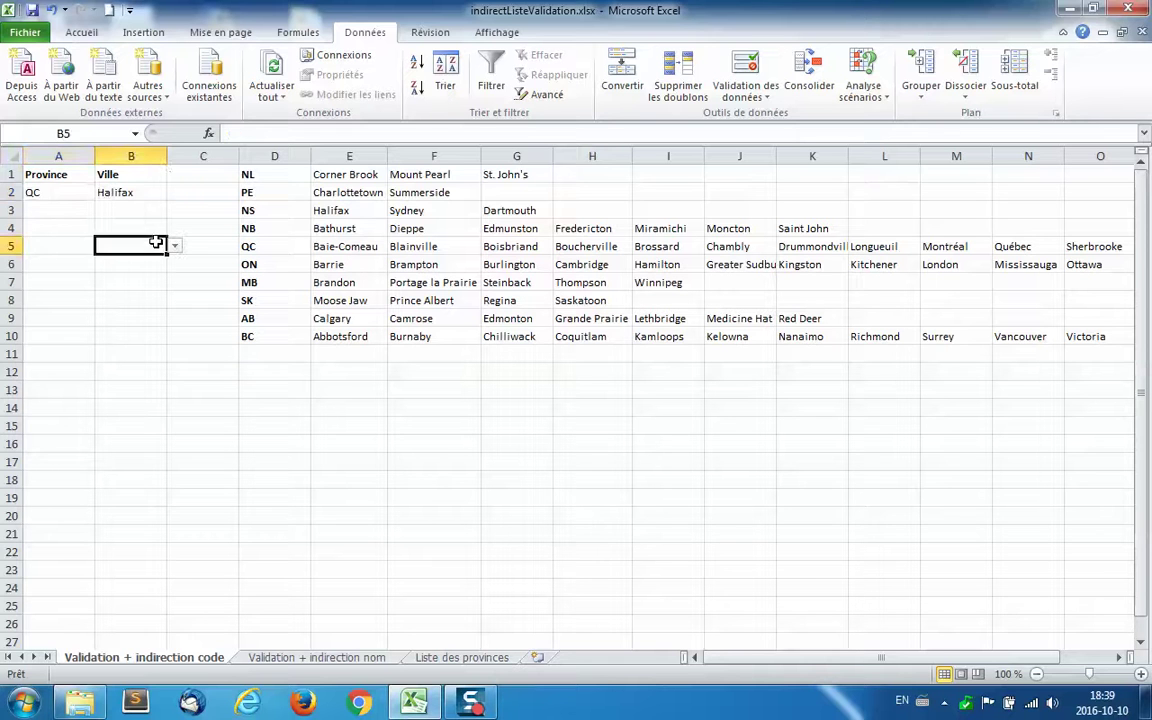
pyautogui.click(64, 190)
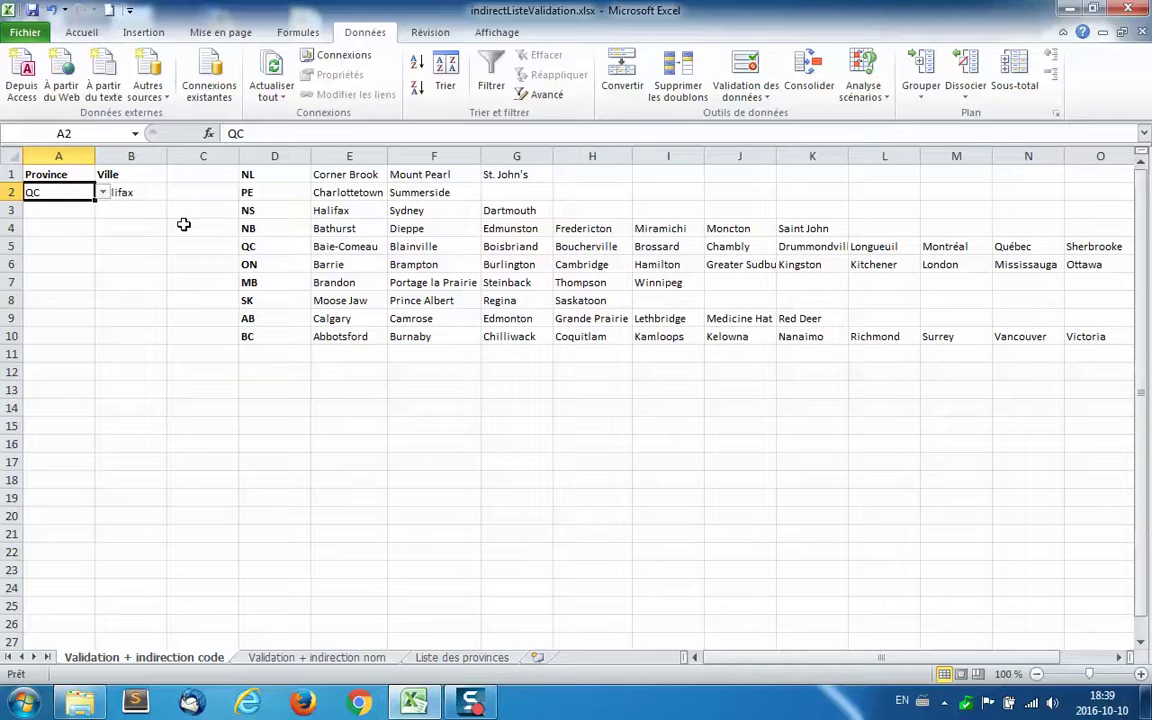
# Change the list validation source of the Ville cell B2 to =indirect($A$2)
pyautogui.click(145, 192)
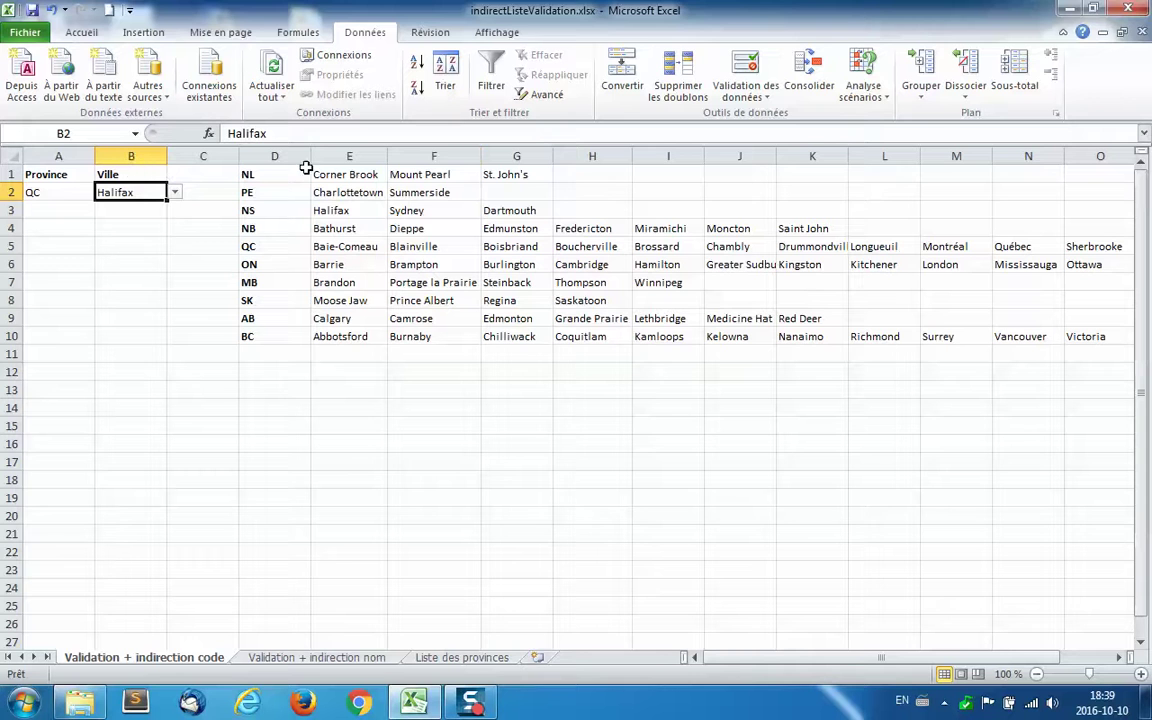
pyautogui.click(735, 65)
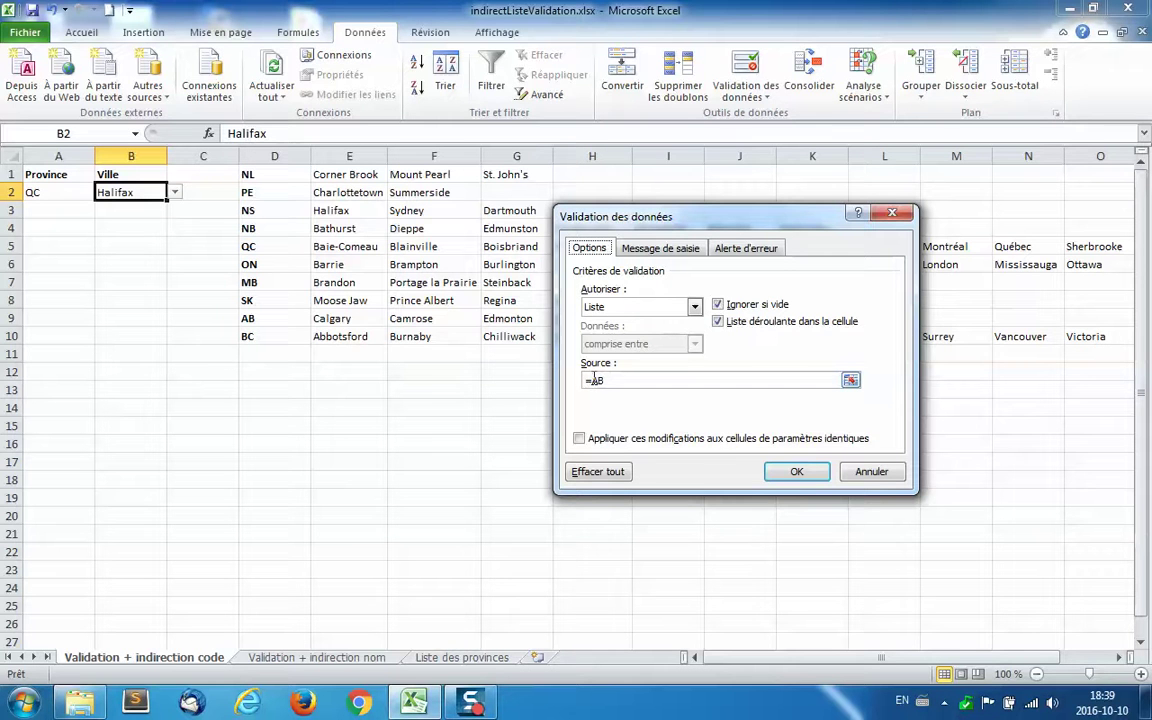
pyautogui.moveTo(594, 380); pyautogui.dragTo(619, 376)
pyautogui.write('indirect(')
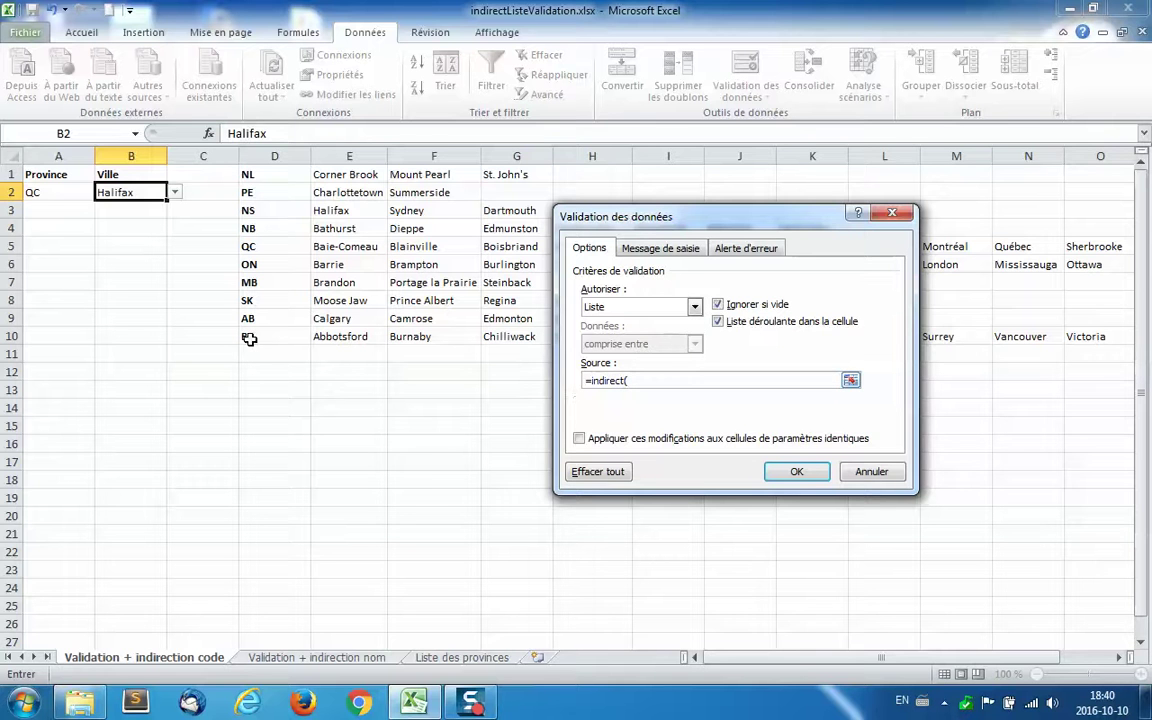
pyautogui.click(40, 190)
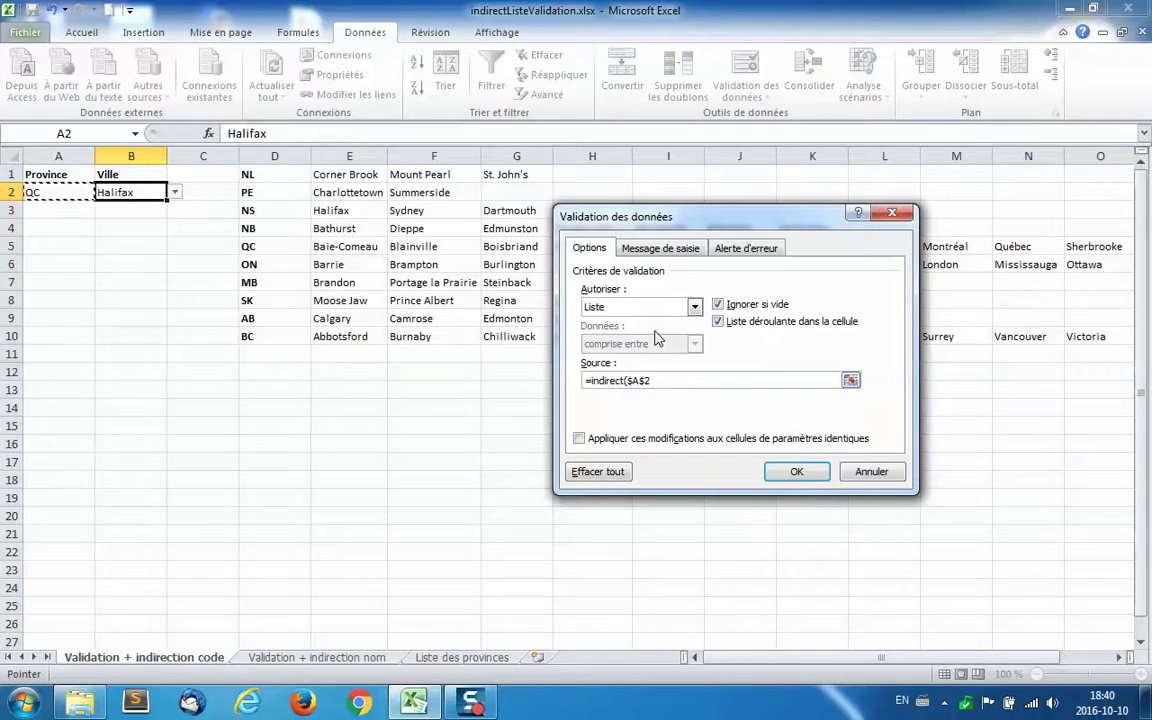
pyautogui.write(')')
pyautogui.click(800, 474)
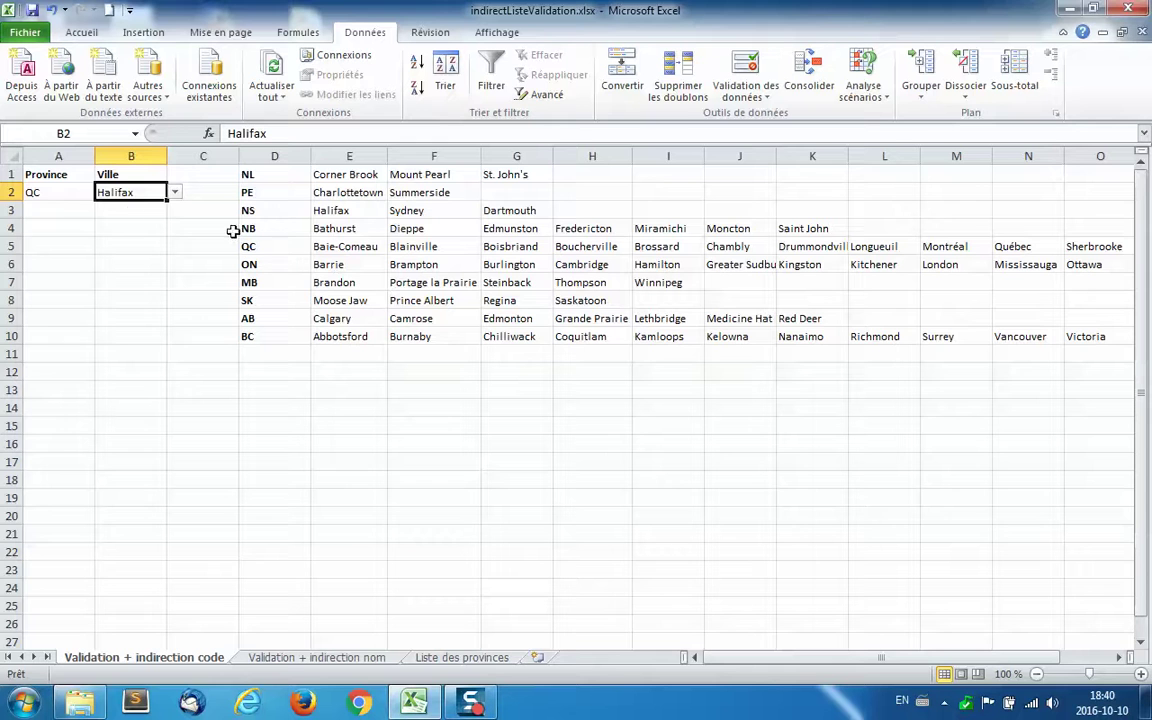
# Test the dependent dropdowns by choosing province ON in A2 and the city Hamilton in B2
pyautogui.click(40, 192)
pyautogui.click(102, 192)
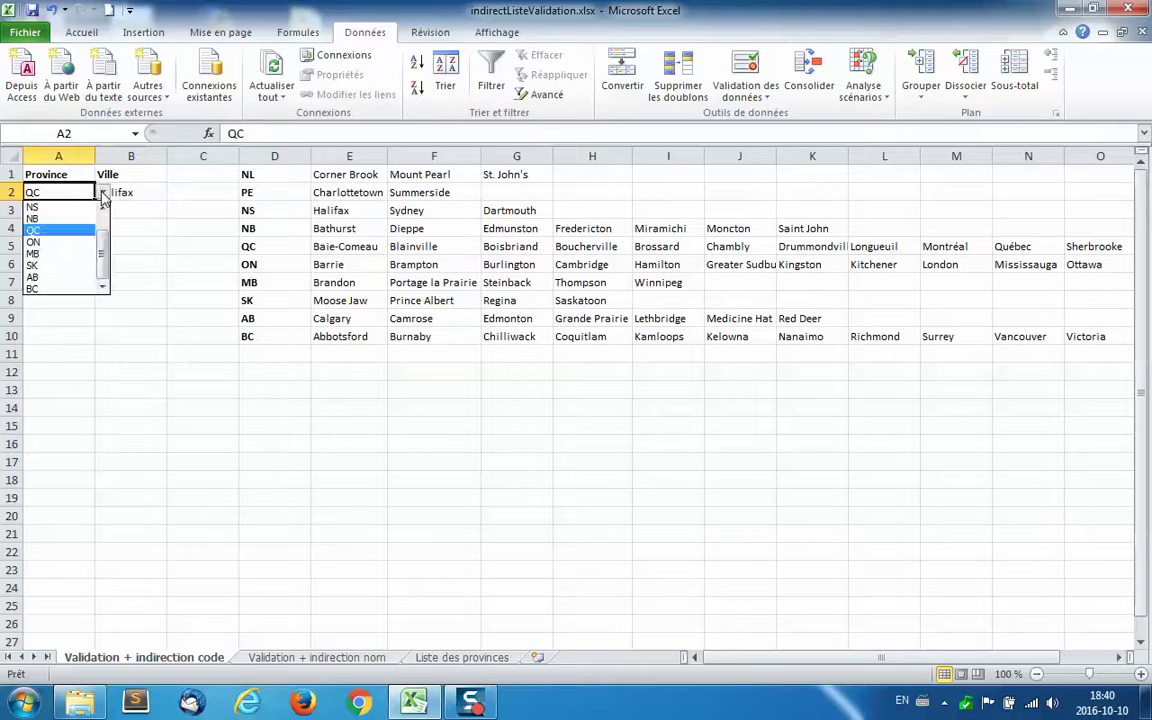
pyautogui.click(60, 242)
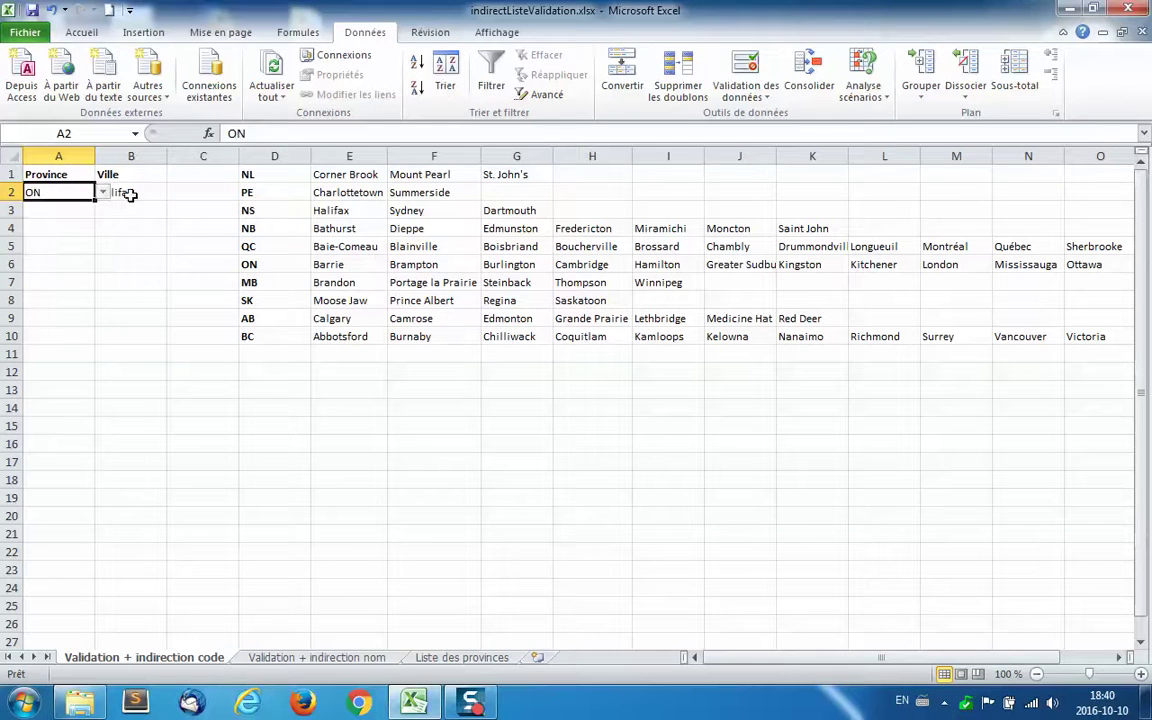
pyautogui.click(131, 192)
pyautogui.click(173, 193)
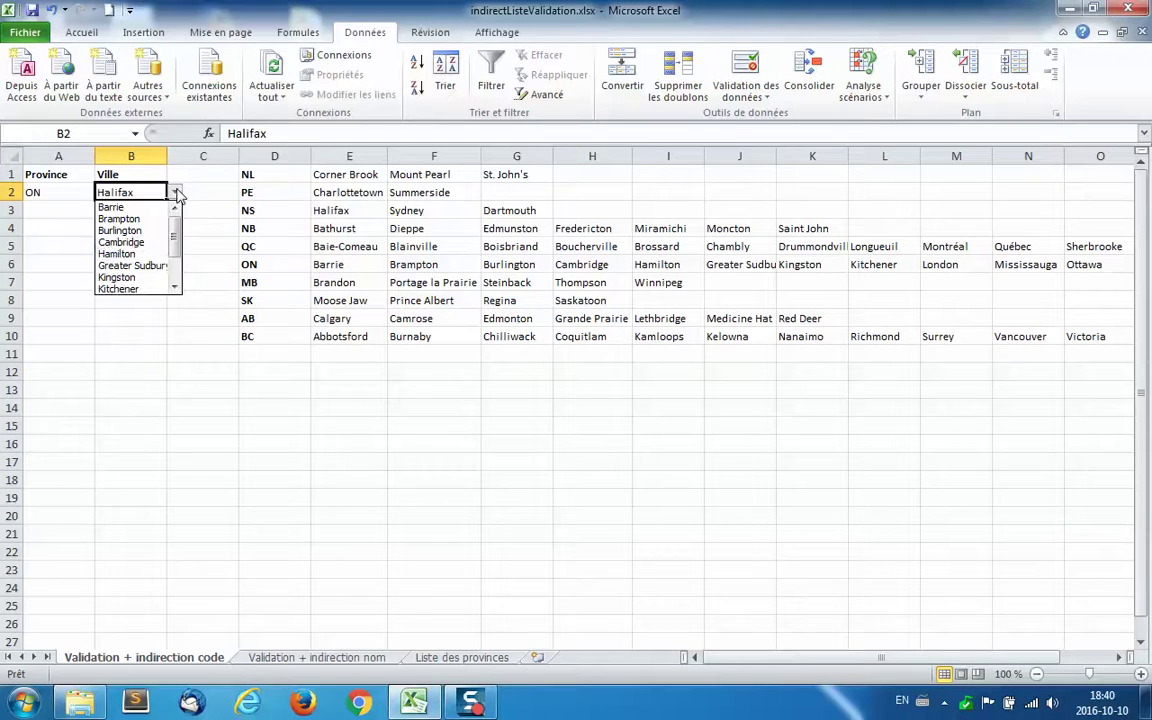
pyautogui.click(149, 255)
# Set the Province cell A2 to QC and choose Brossard from the Ville dropdown in B2
pyautogui.click(44, 191)
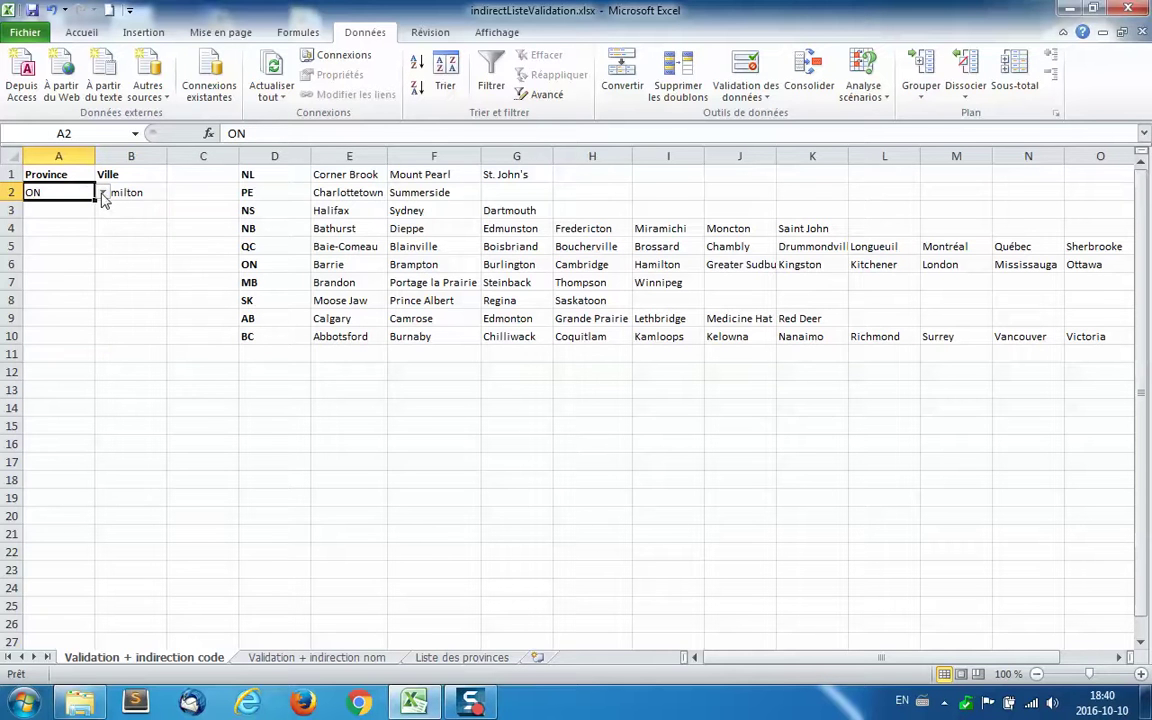
pyautogui.click(102, 193)
pyautogui.click(102, 230)
pyautogui.click(160, 187)
pyautogui.click(173, 194)
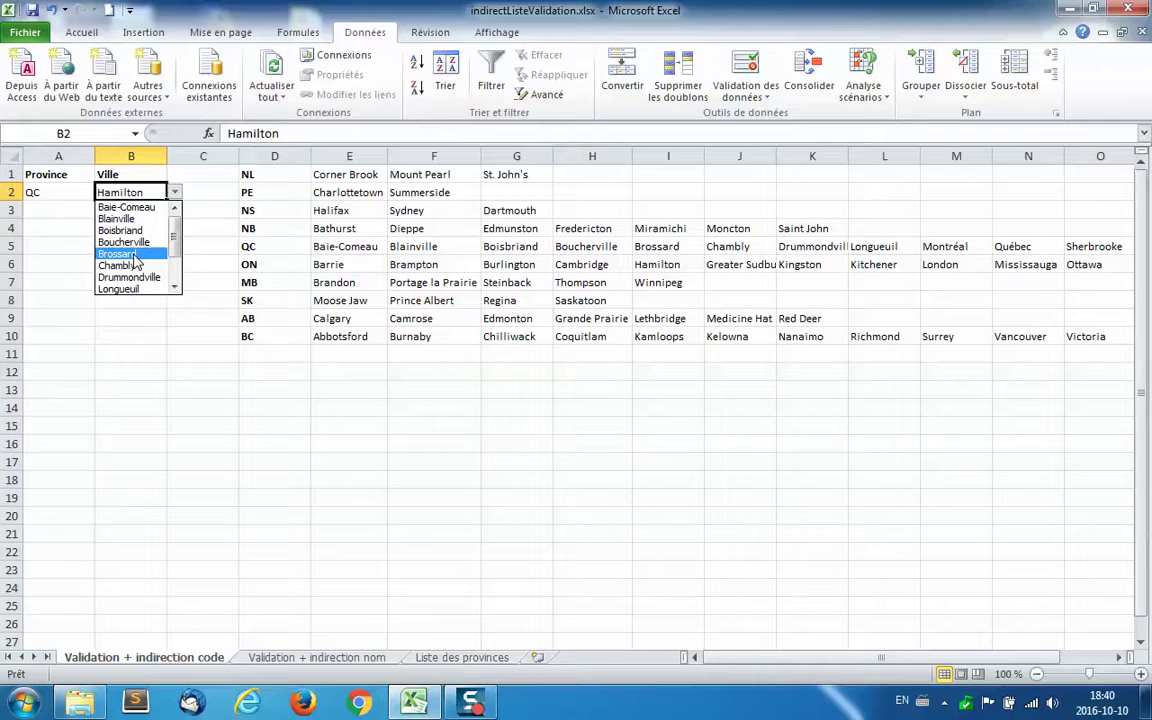
pyautogui.click(135, 256)
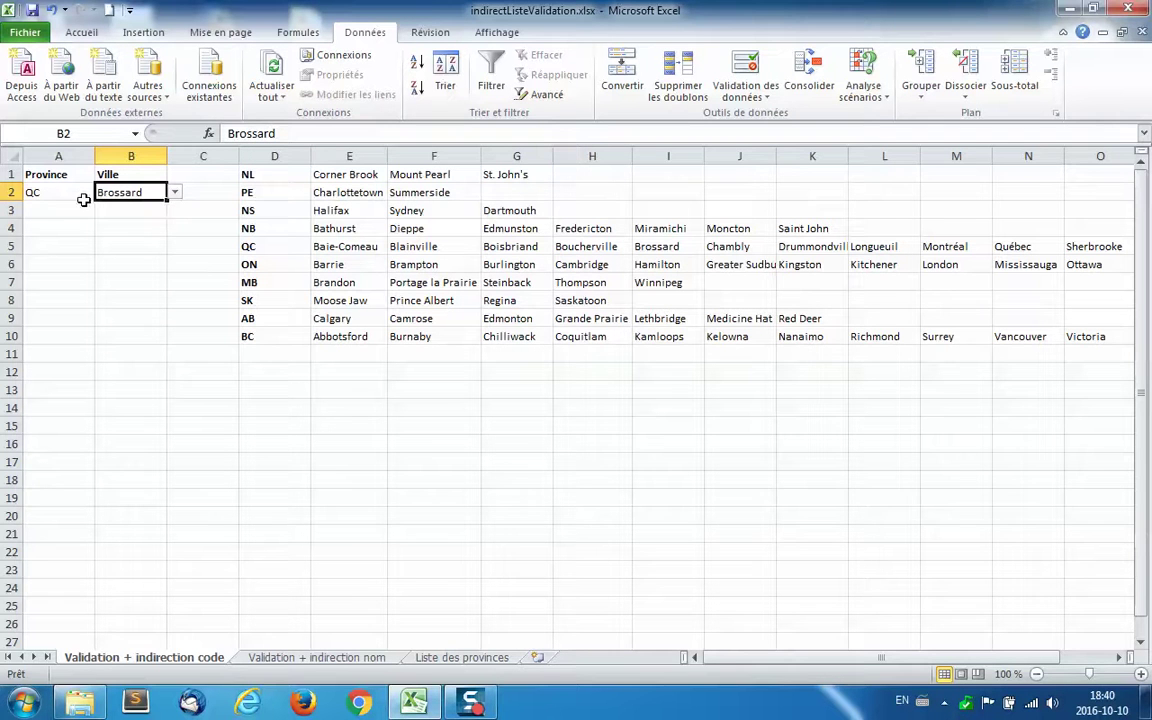